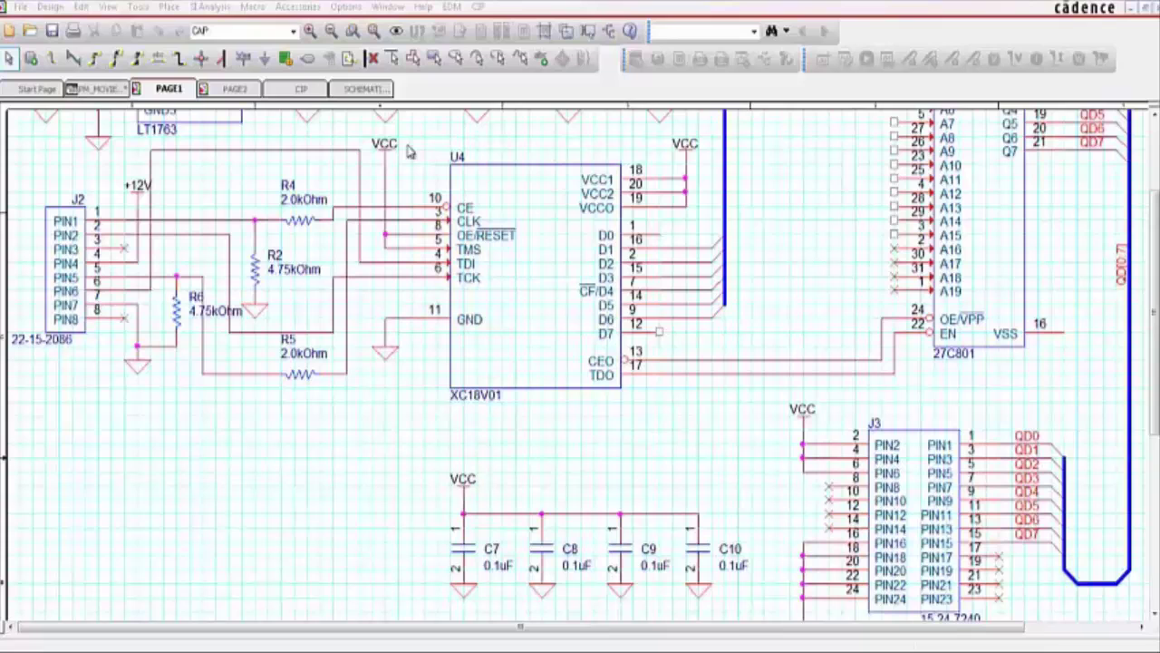
- Switch from the schematic page to the Component Information Portal log-on page
left_click(304, 90)
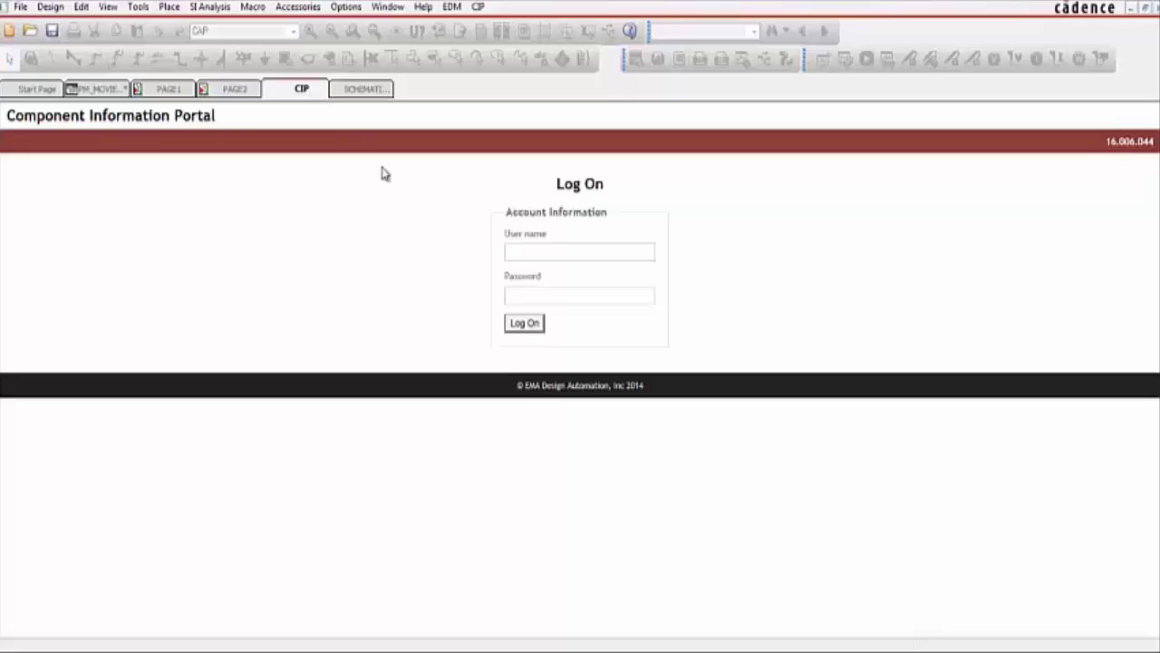
left_click(523, 251)
type("Admin")
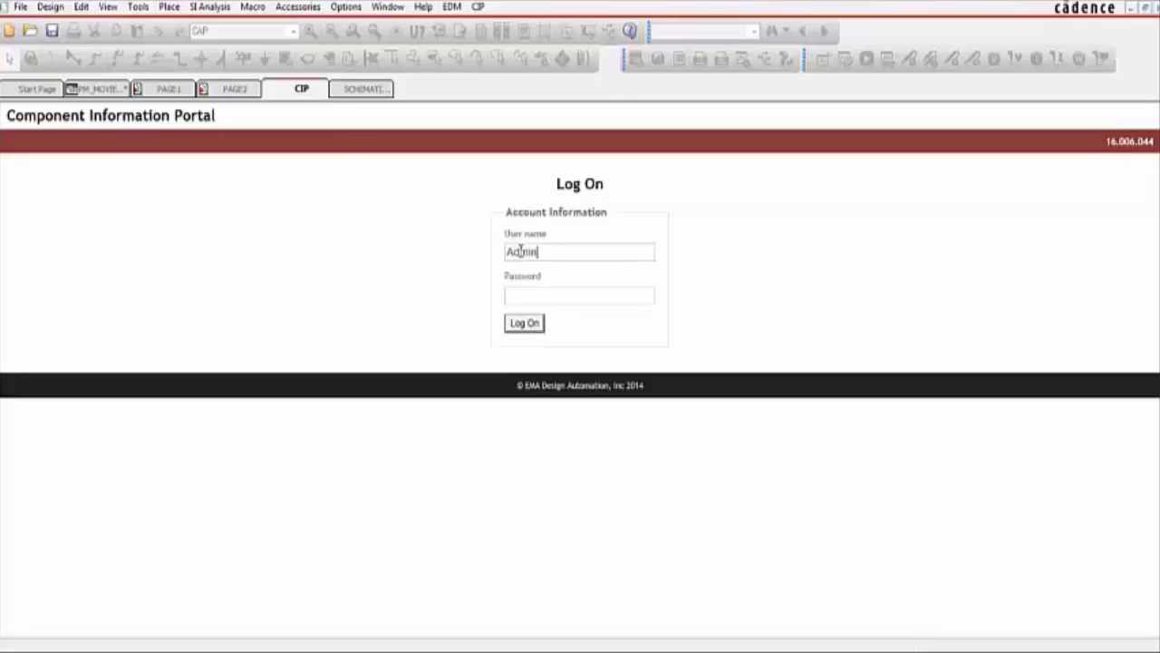
left_click(532, 296)
left_click(530, 328)
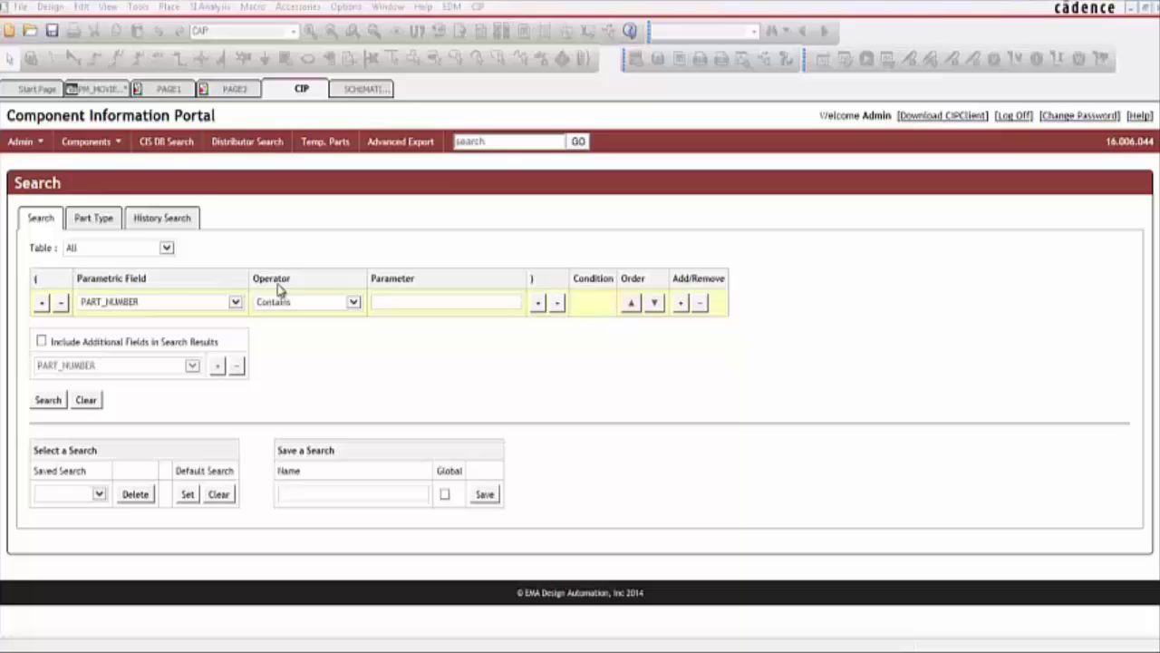
mouse_move(24, 142)
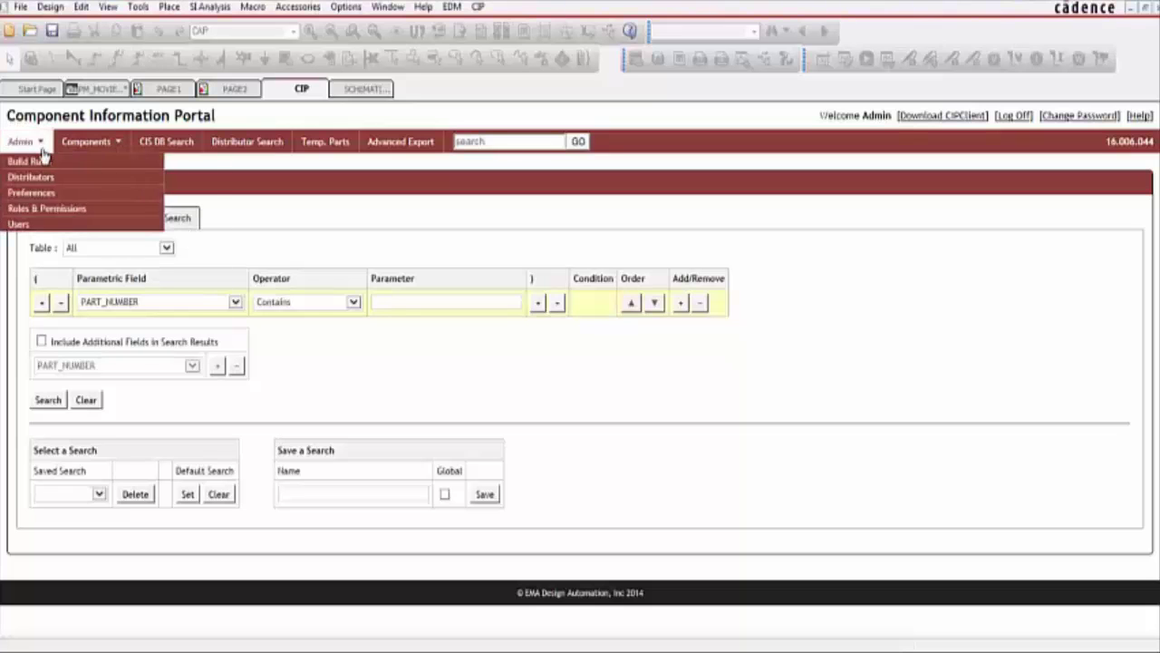
- Review Roles & Permissions and the Users list's roles, then go to CIS DB Search
left_click(49, 209)
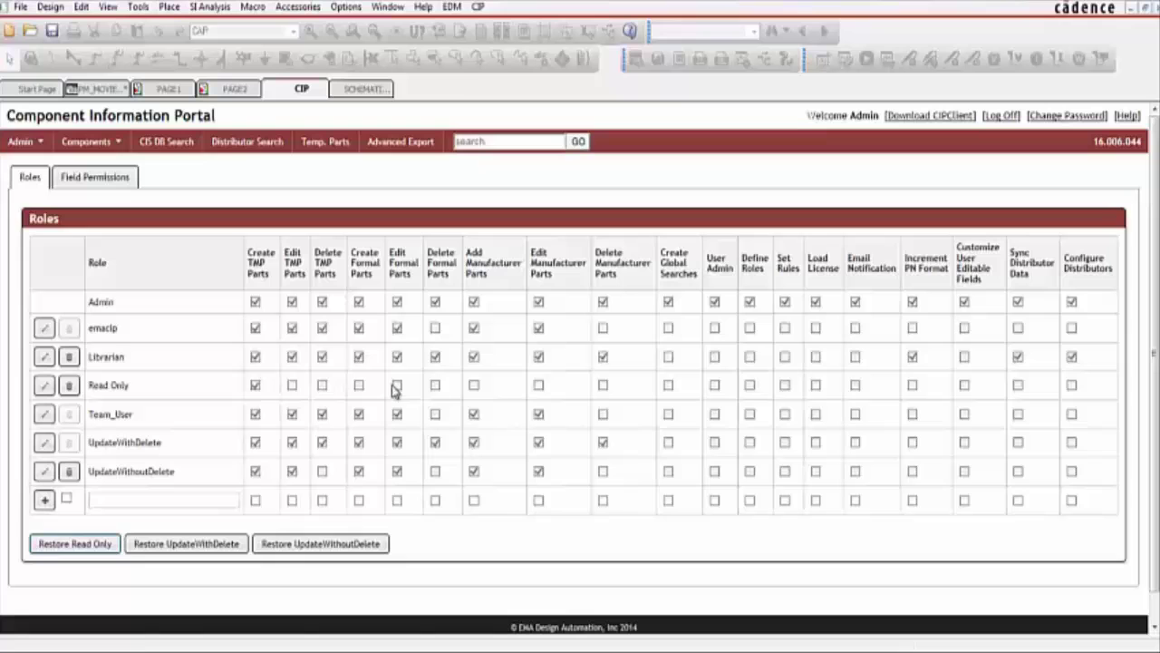
left_click(22, 142)
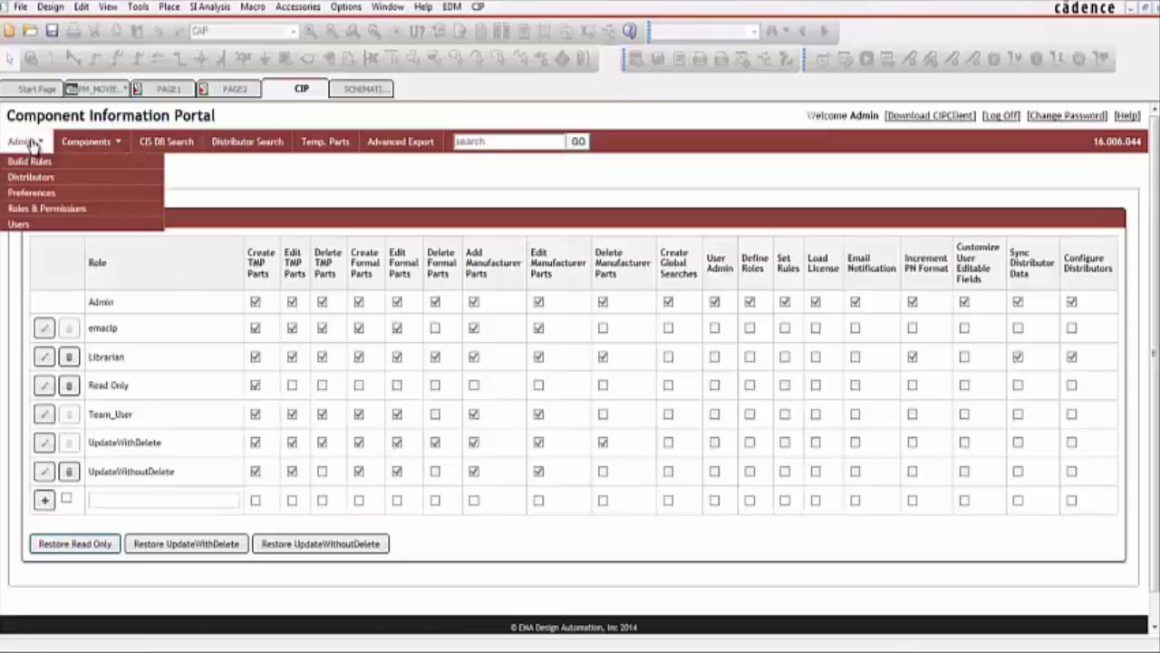
left_click(19, 225)
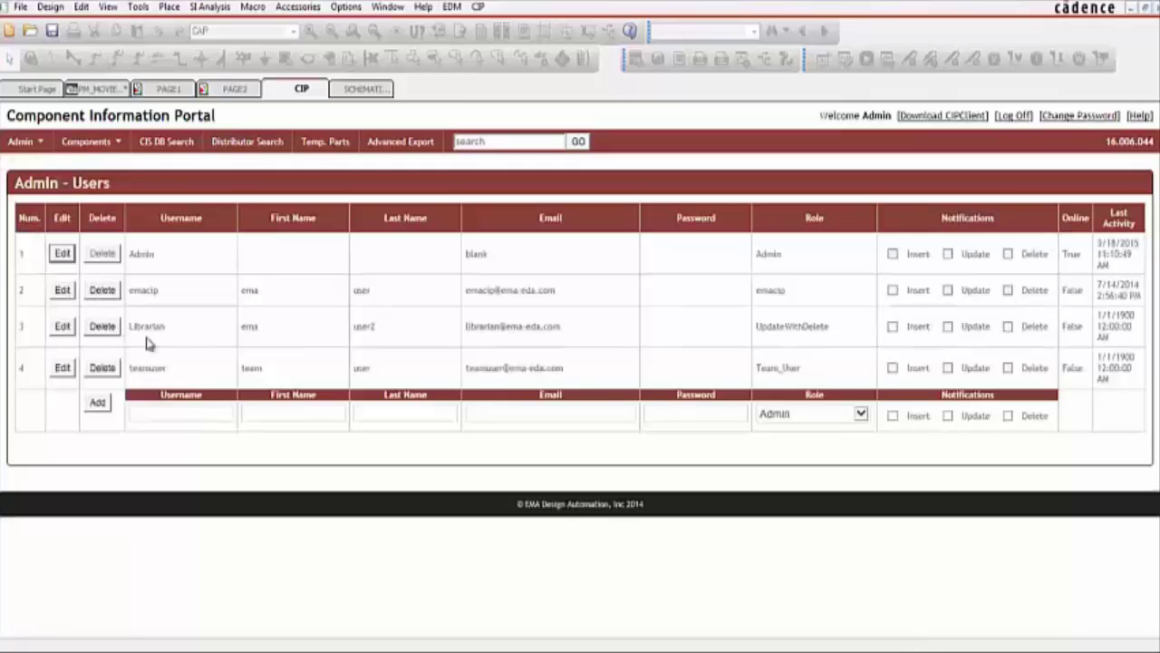
left_click(861, 414)
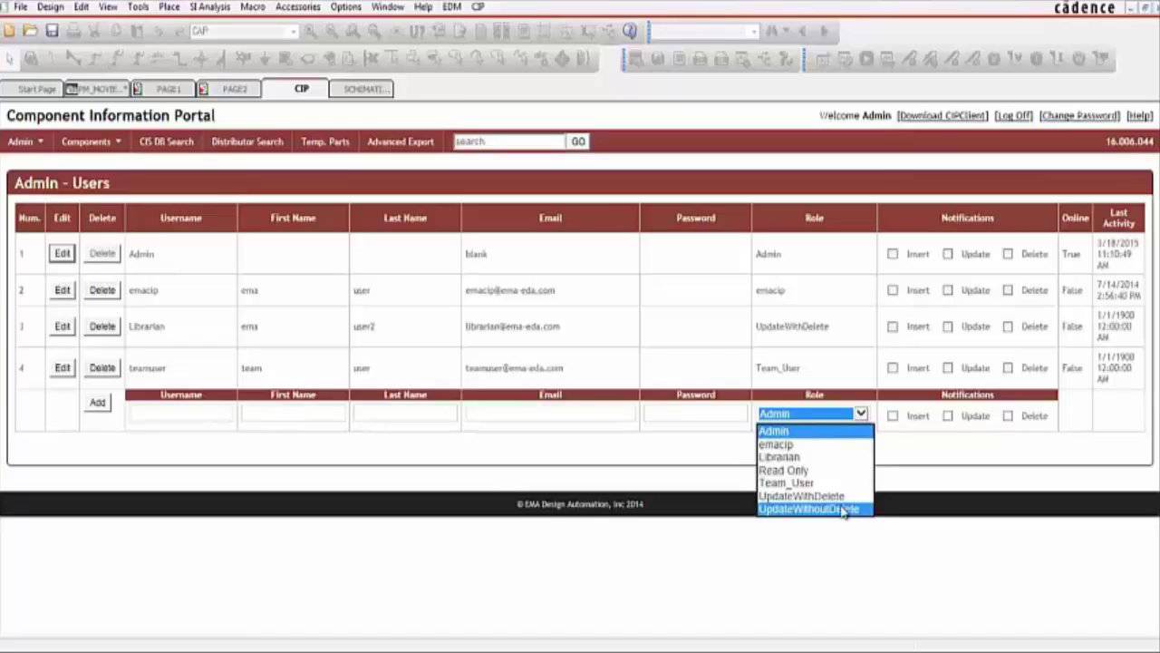
left_click(179, 148)
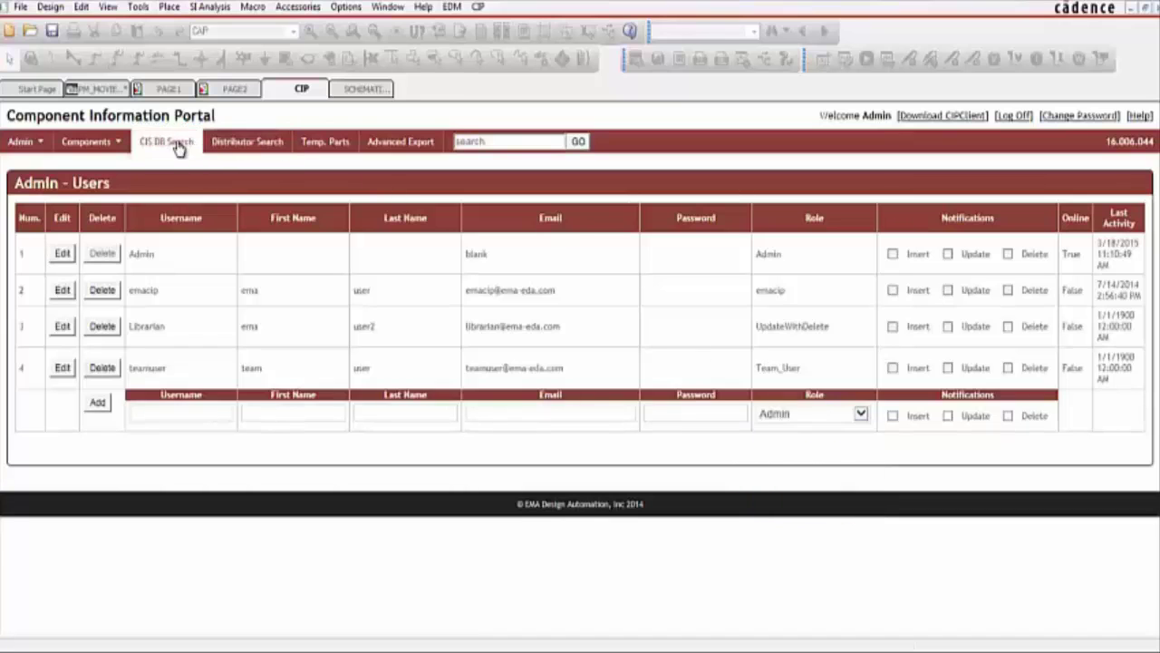
- Search '22uf' and open the 0.22 uF 5% 50 V 0805 capacitor EMA-00001082V22
left_click(490, 141)
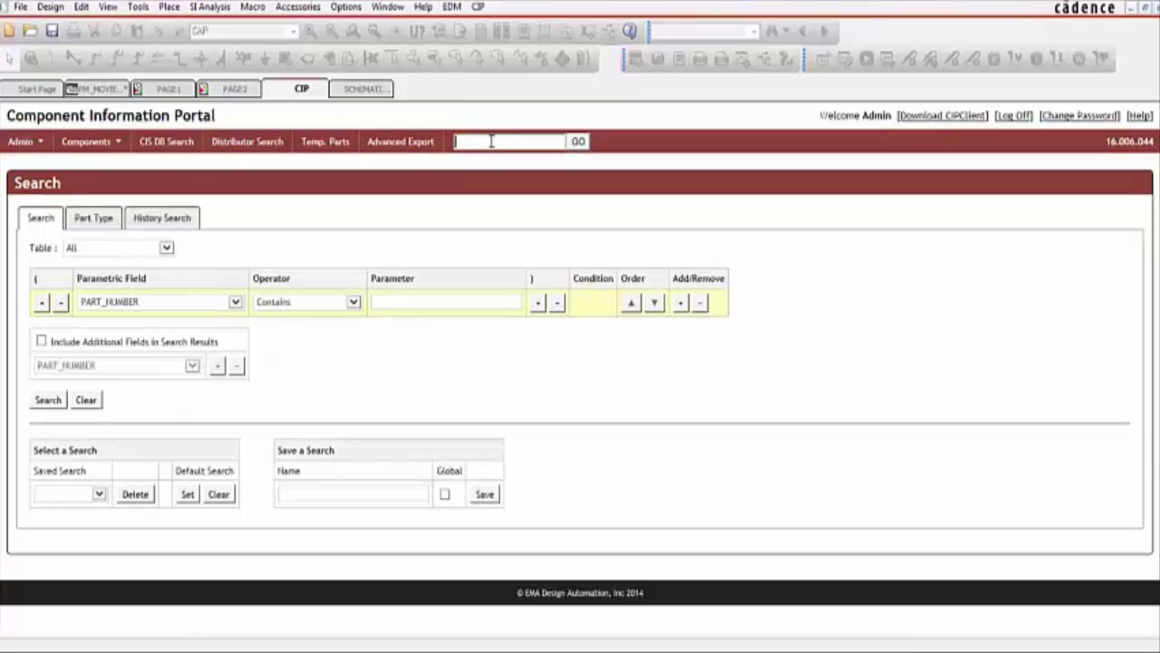
type("22u")
type("f")
left_click(577, 143)
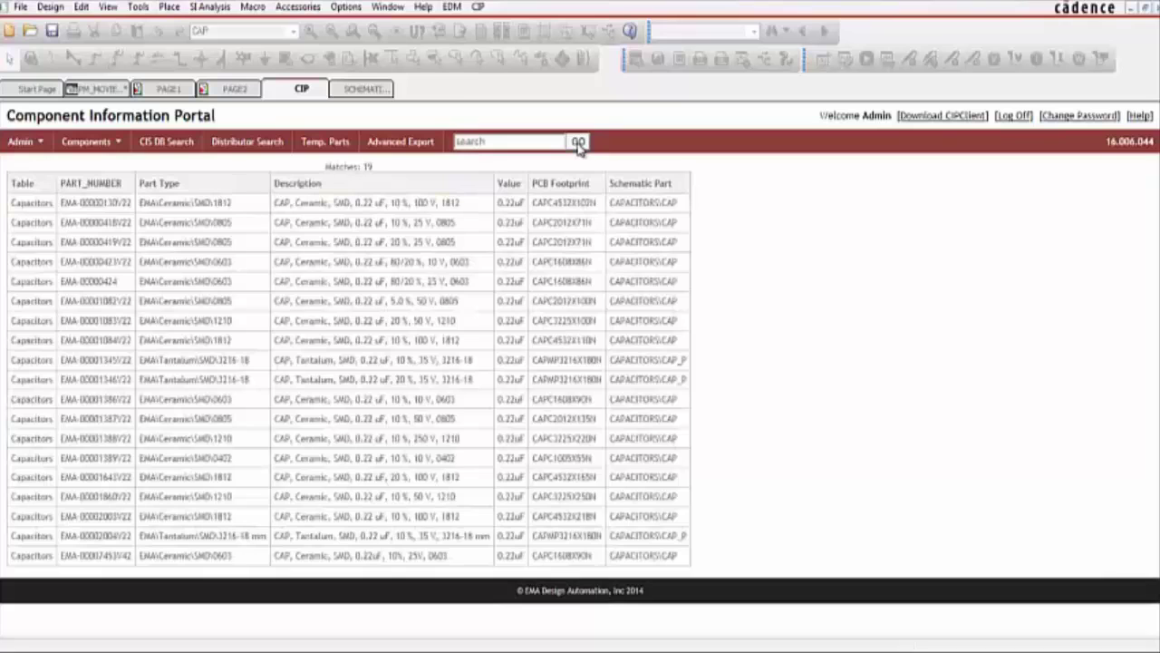
left_click(323, 301)
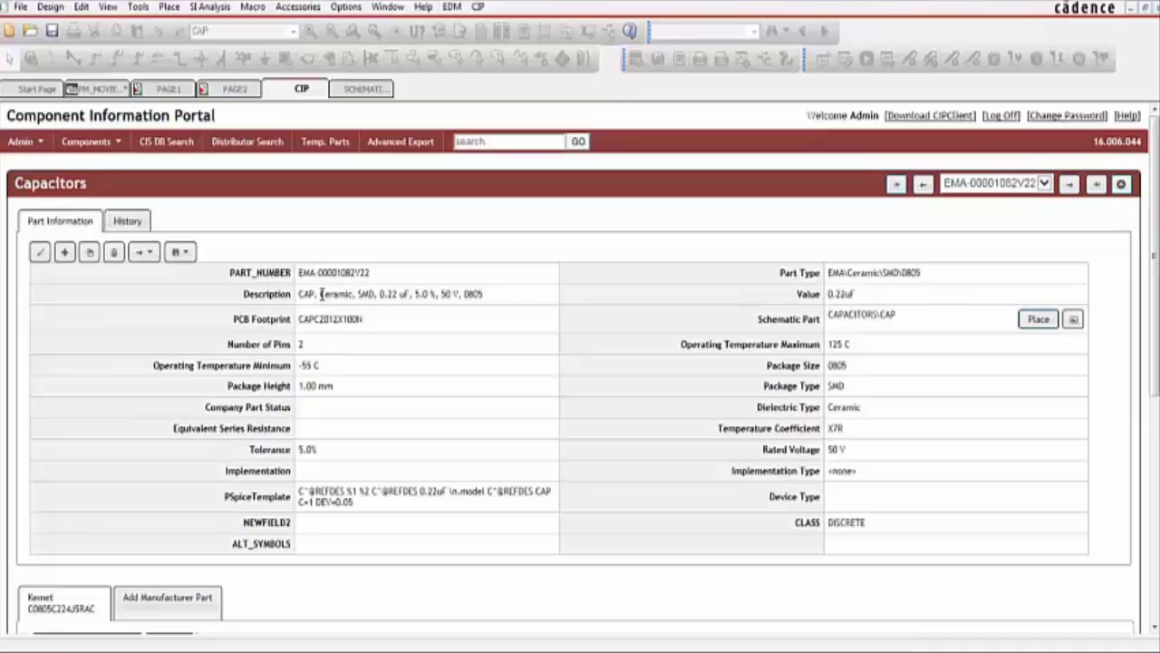
- Place 0.22 µF capacitor C15 below U4 on PAGE1 and open its properties
left_click(1074, 321)
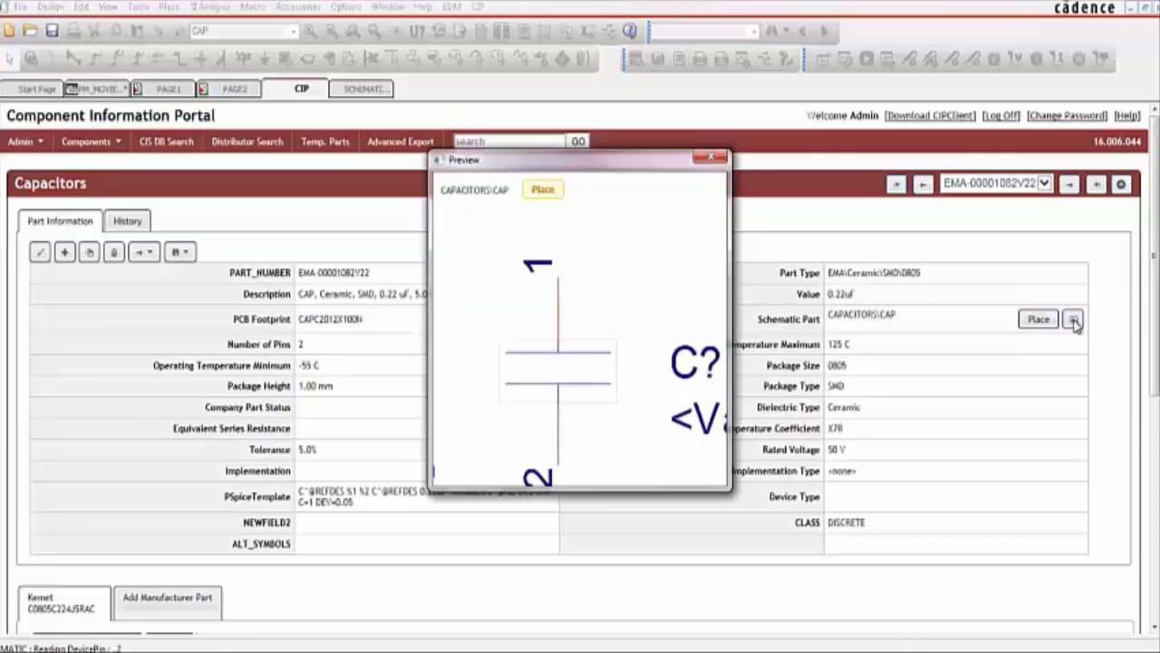
left_click(544, 188)
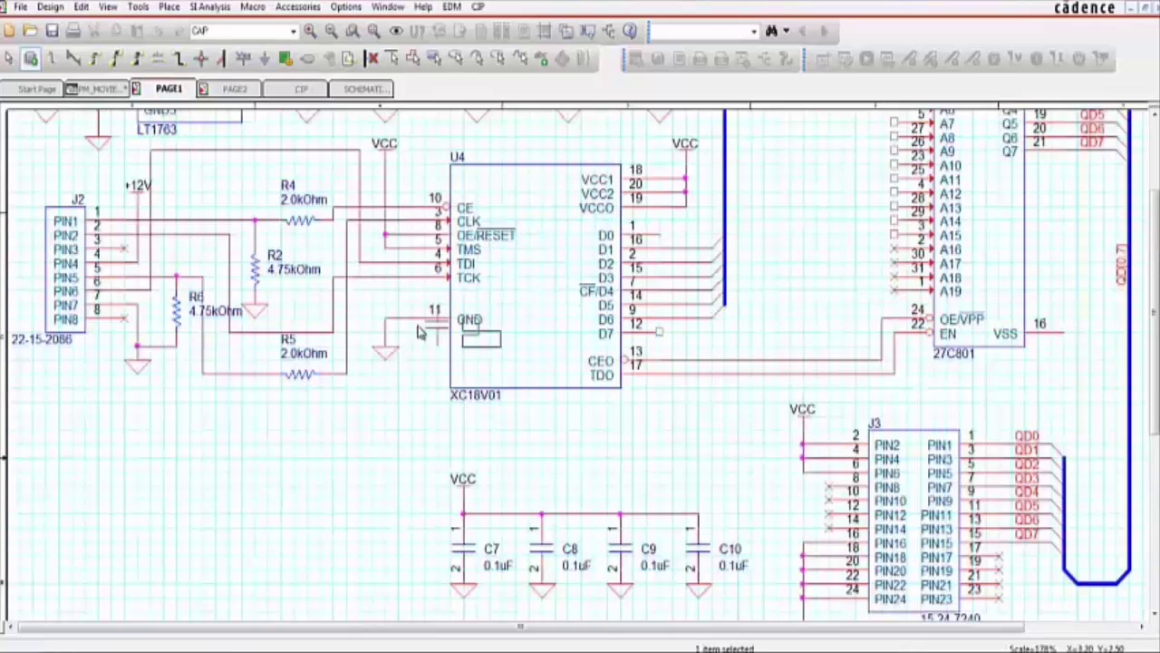
key("Escape")
left_click(336, 419)
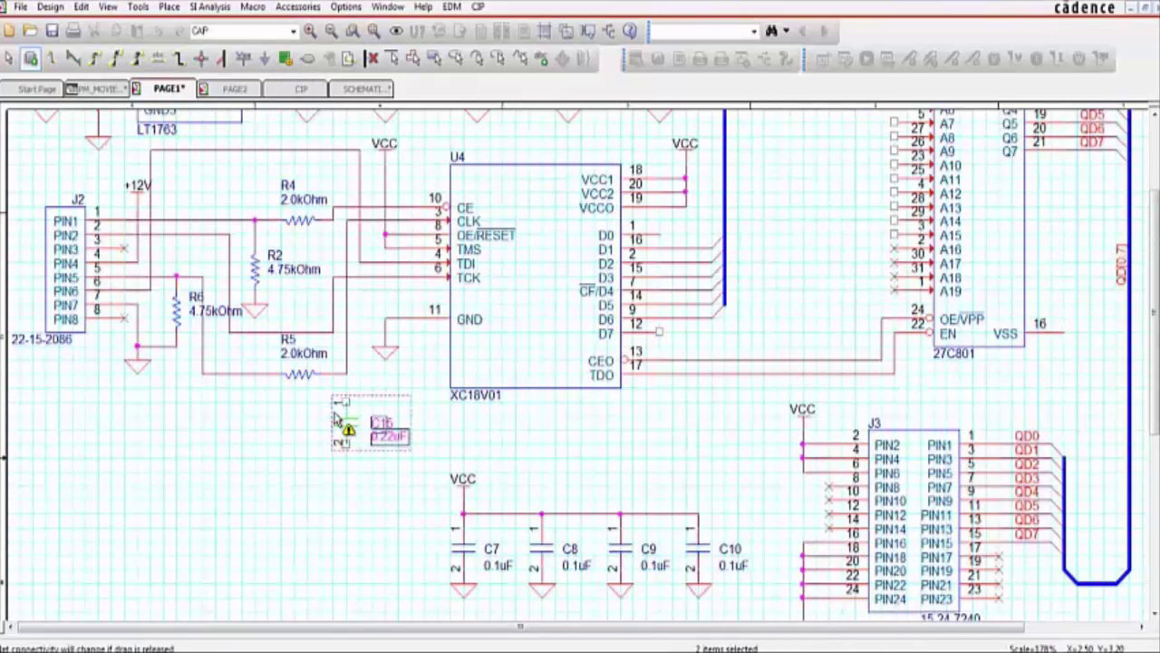
left_click_drag(335, 418, 328, 337)
double_click(328, 337)
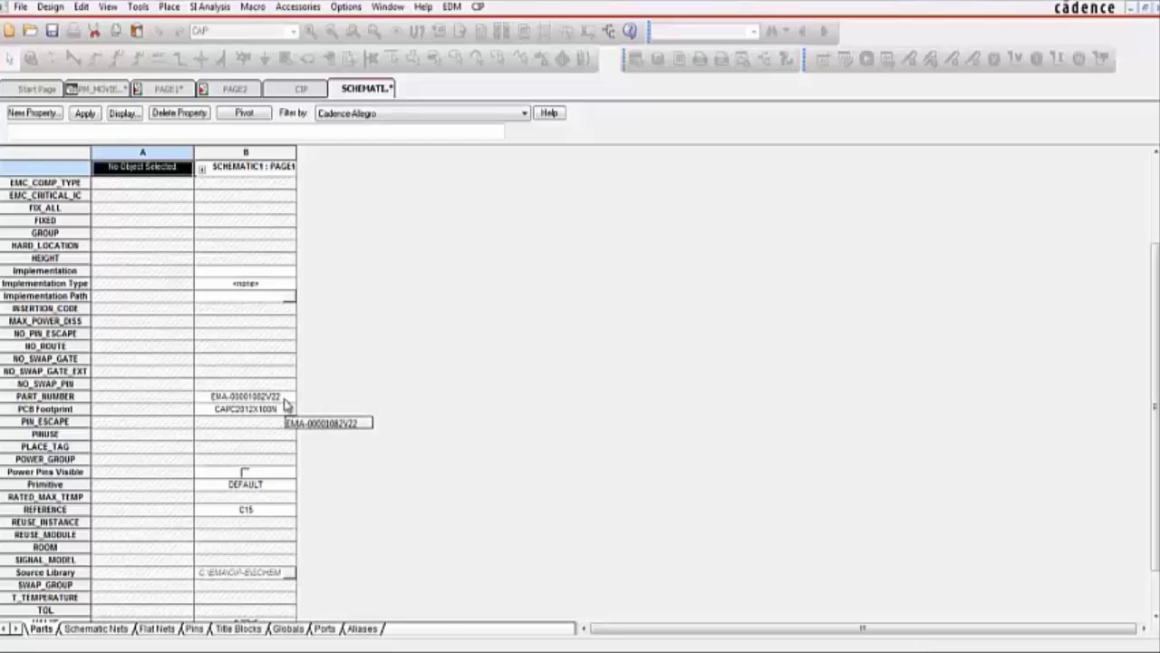
- Back in the portal, quick-search 'cy7c53', which returns no matches
left_click(299, 91)
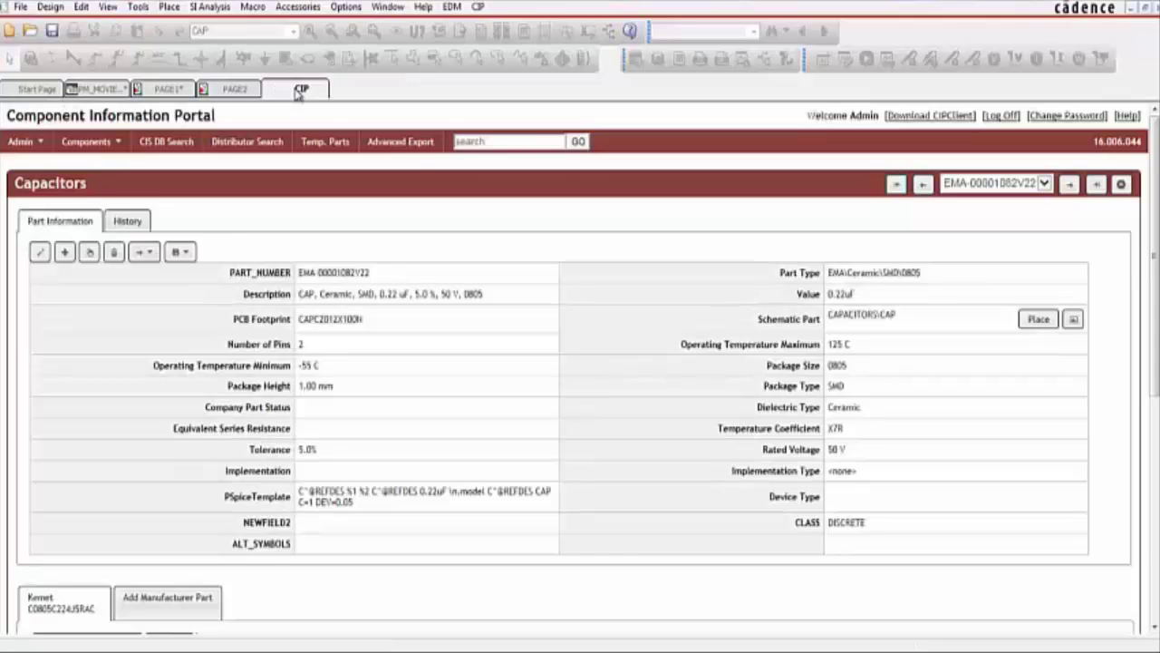
left_click(491, 141)
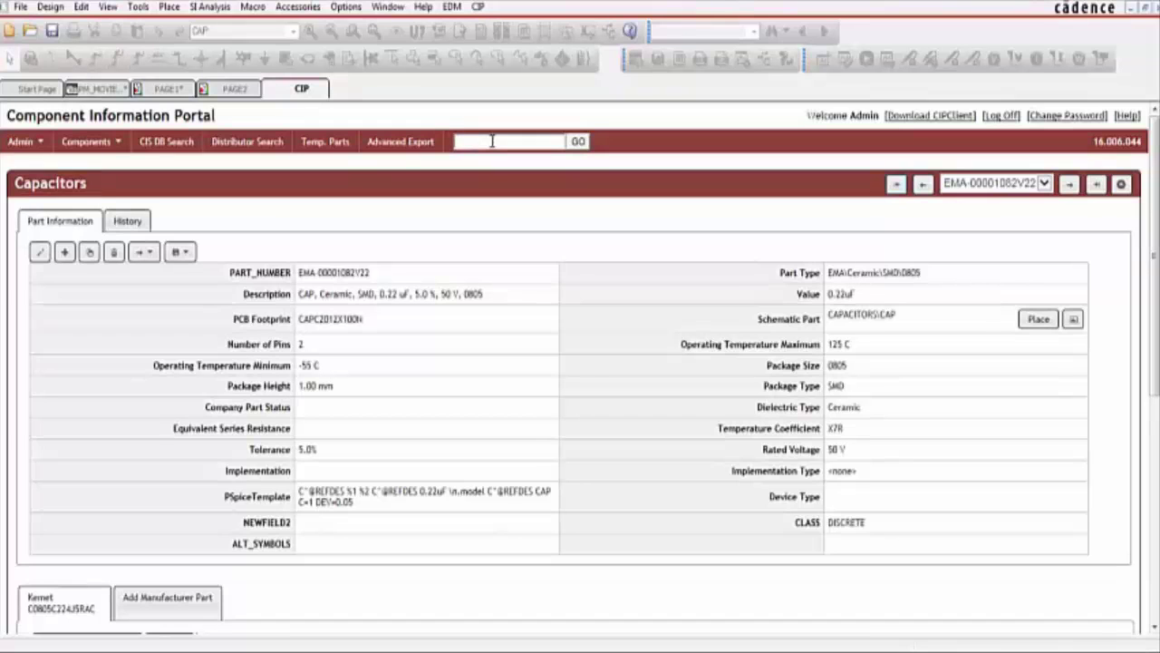
type("cy7c")
type("53")
left_click(578, 143)
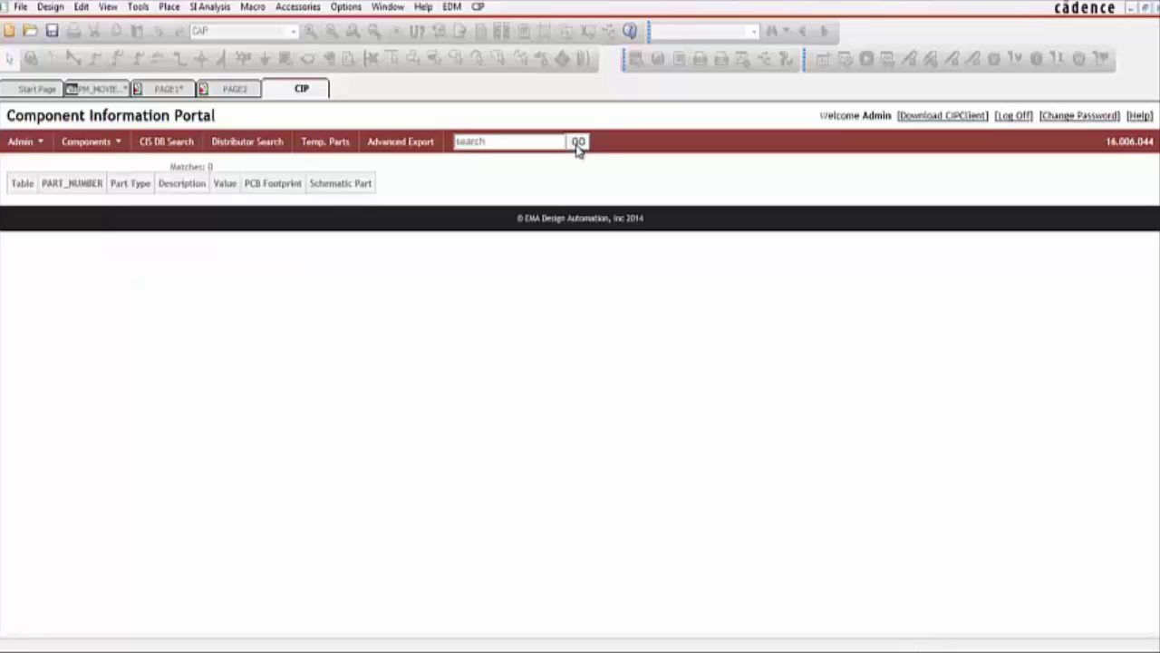
- Distributor-search Digi-Key and Mouser for 'cy7c53' and open CY7C53150-20AXI (428-2912-ND) details
left_click(243, 147)
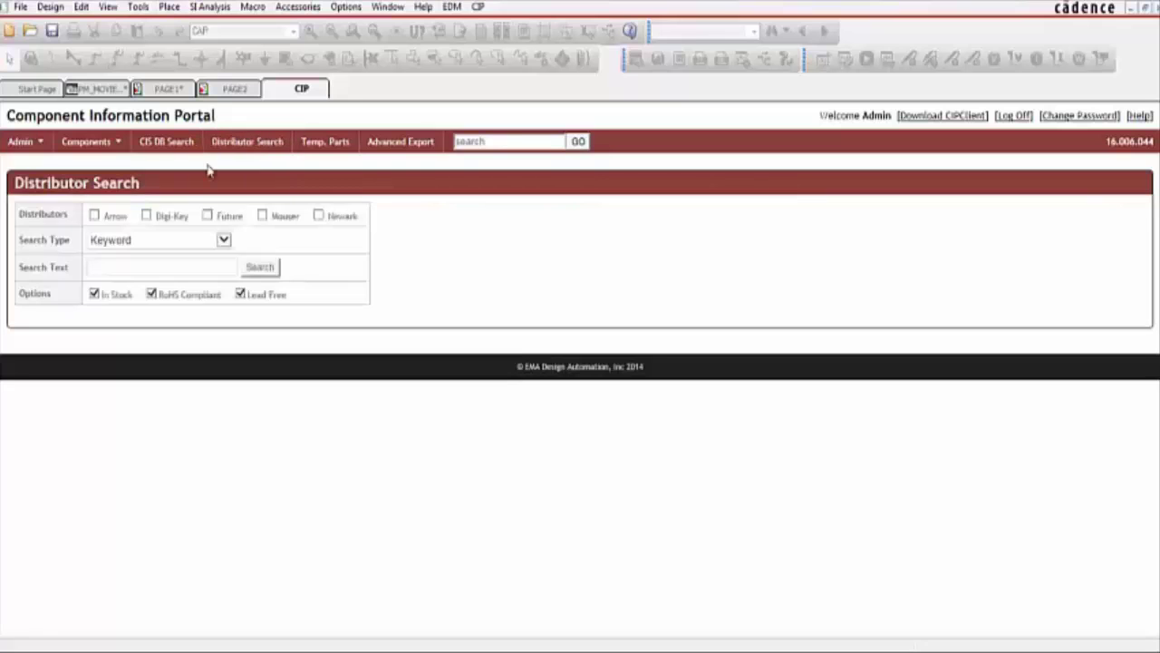
left_click(146, 217)
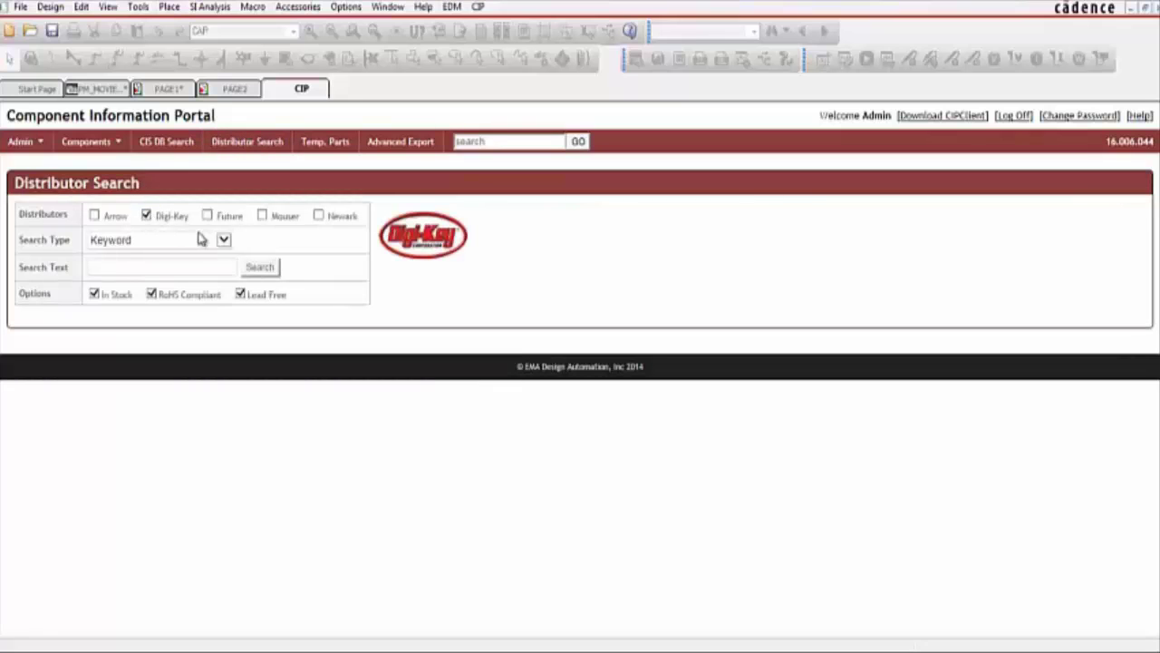
left_click(263, 217)
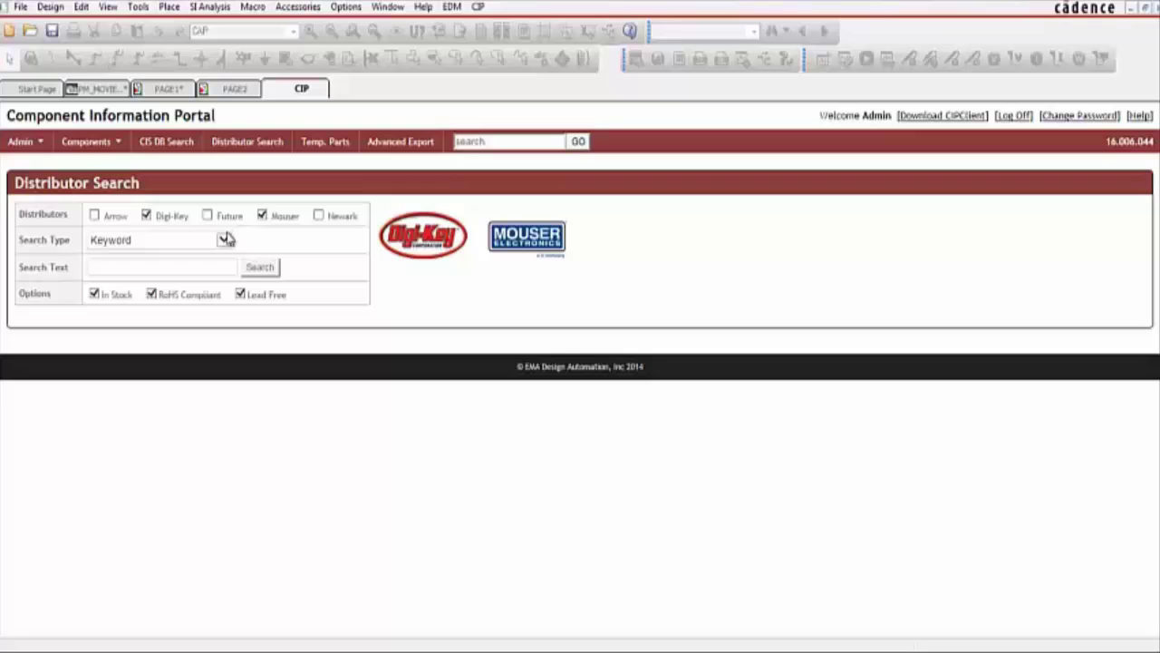
left_click(218, 267)
type("cy7c5")
type("3")
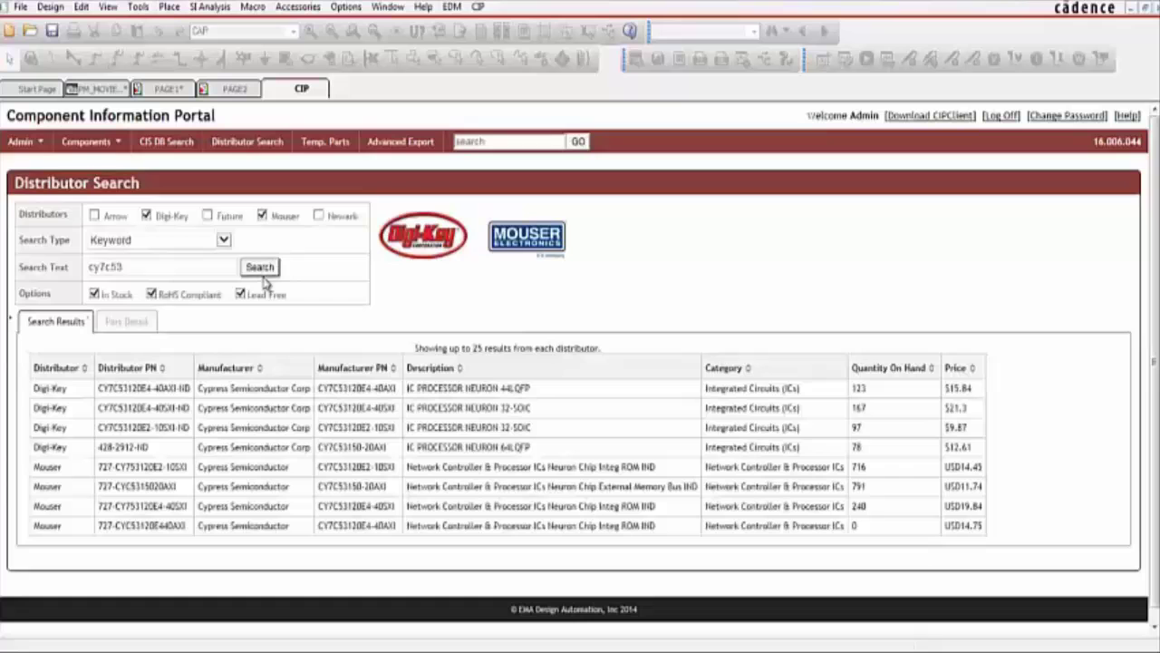
left_click(277, 427)
left_click(280, 448)
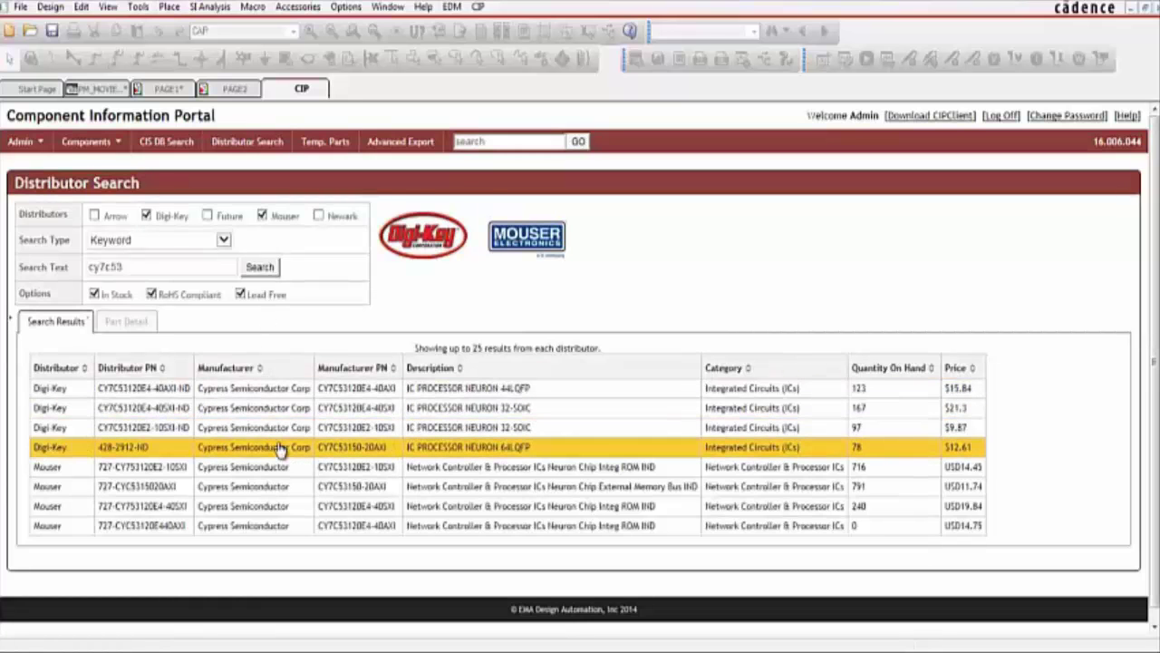
double_click(280, 447)
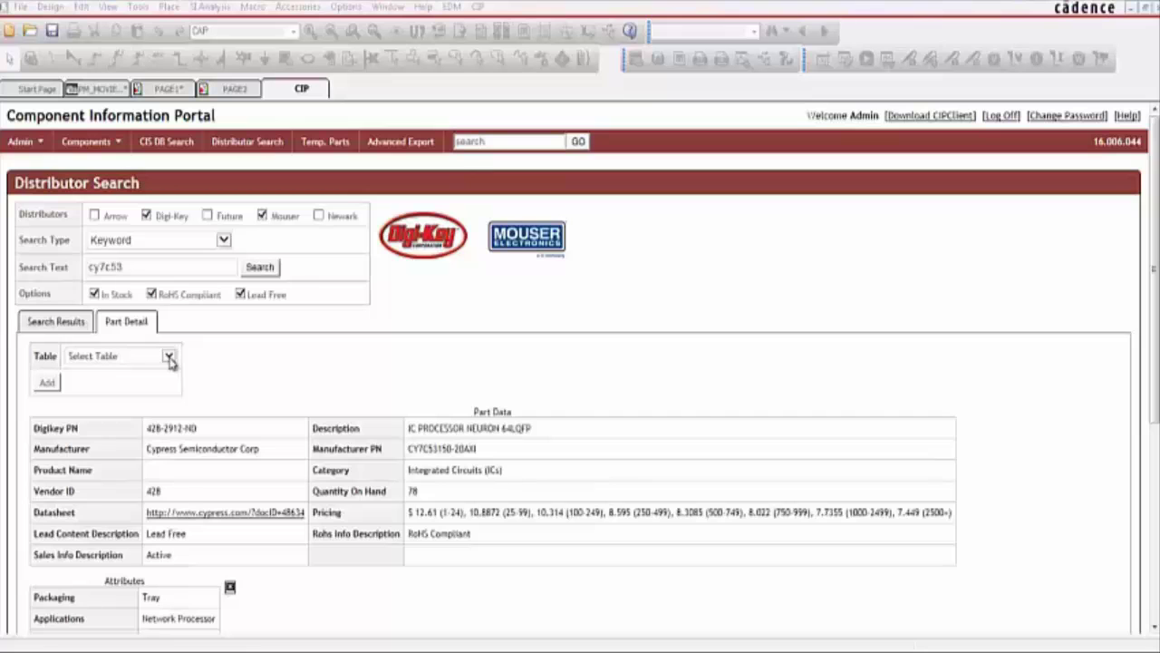
- Create temporary part TMP-79 in the ICs table and review its Cypress and Digi-Key data
left_click(169, 358)
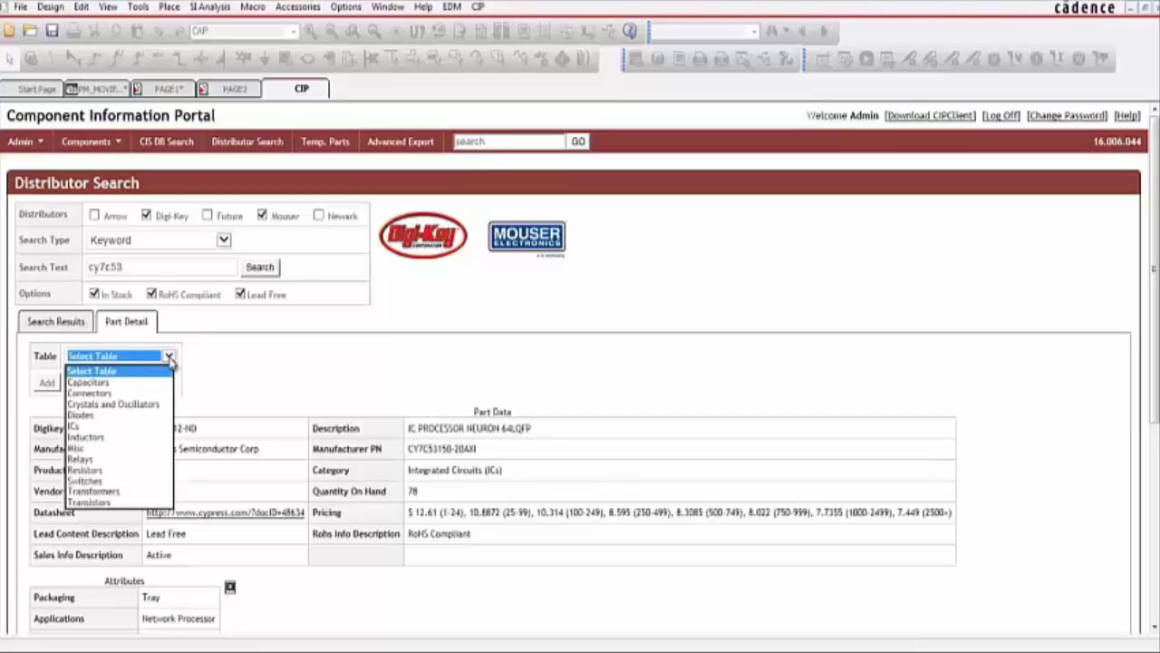
left_click(146, 431)
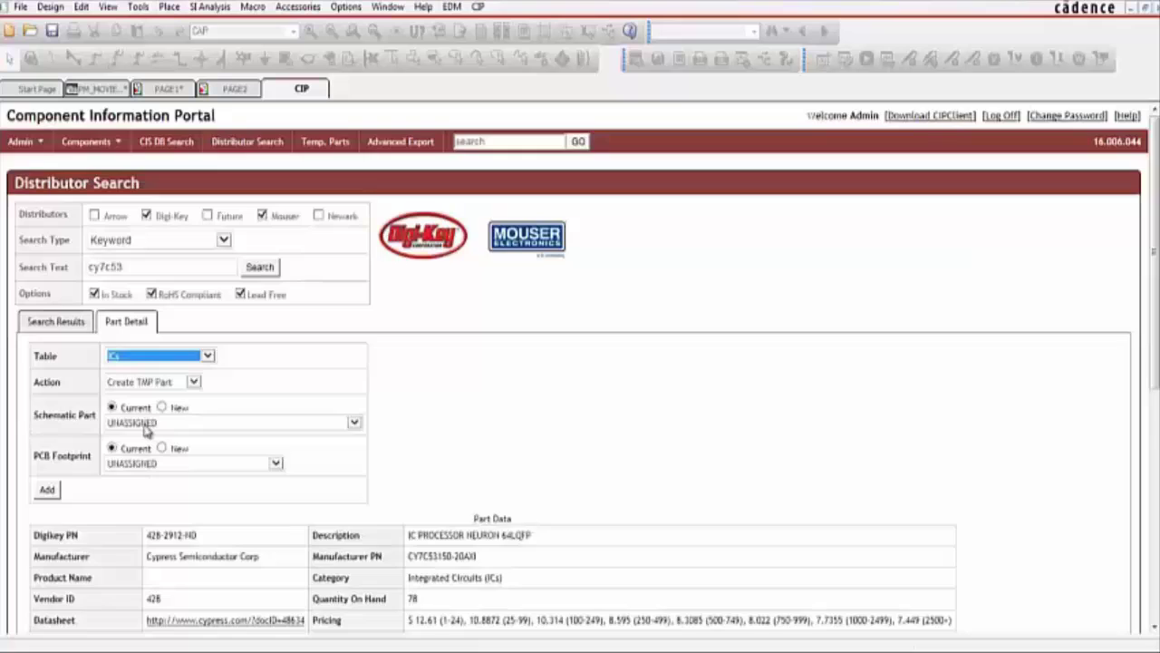
scroll(146, 432, "down", 1)
scroll(146, 431, "down", 1)
scroll(146, 432, "down", 1)
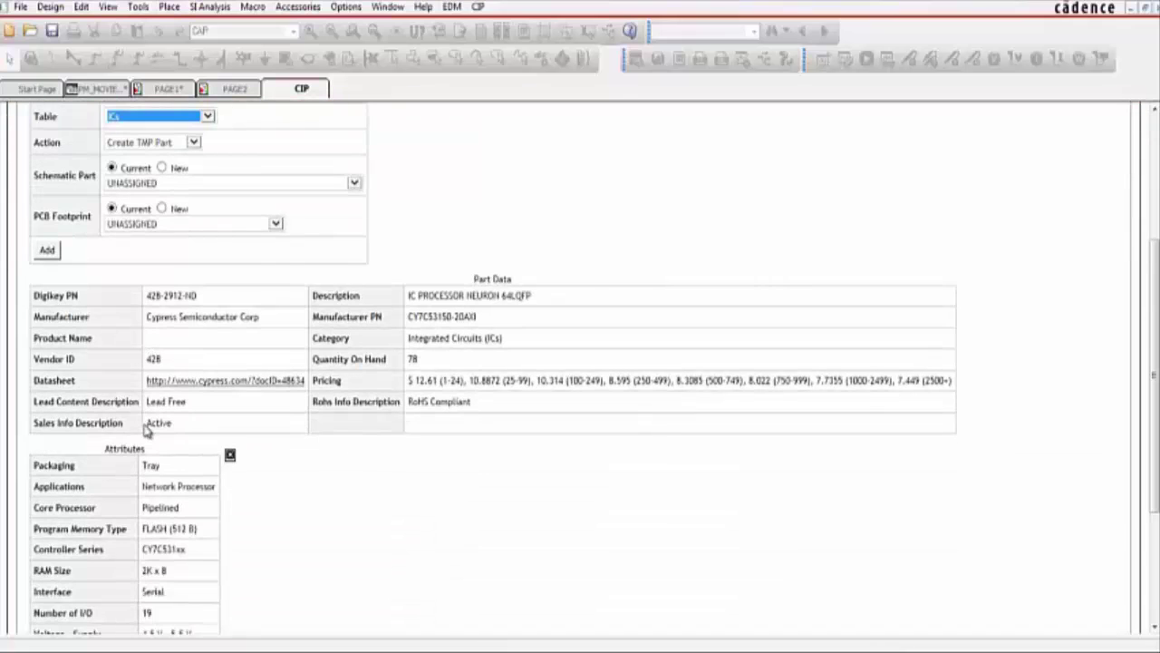
left_click(47, 251)
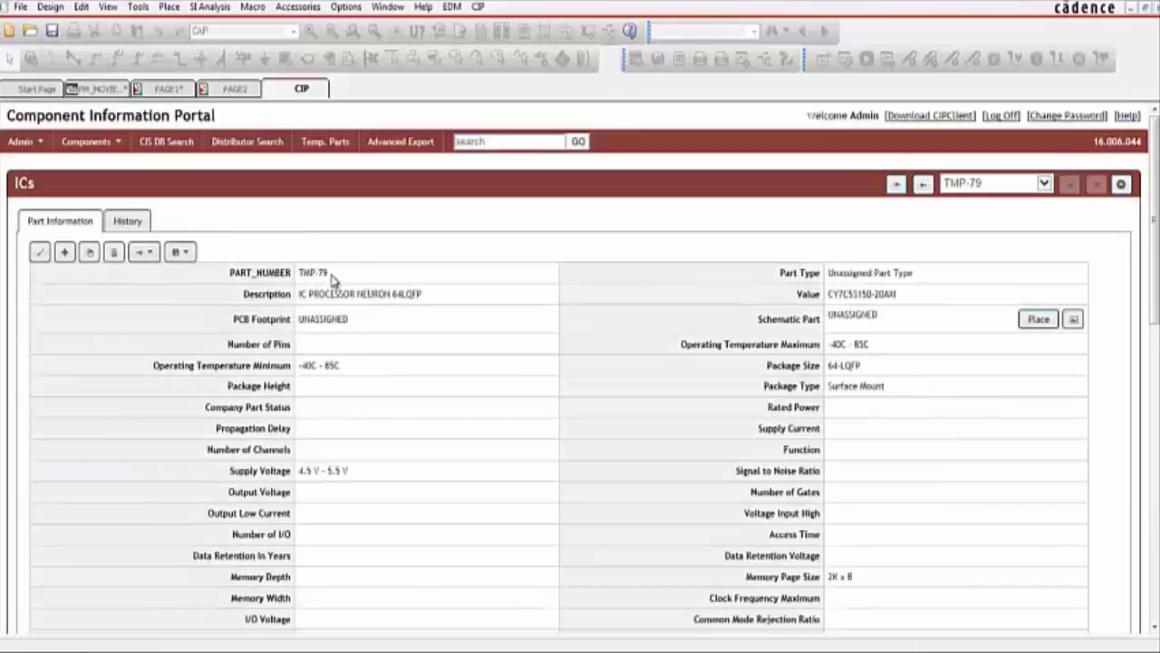
left_click_drag(330, 274, 301, 274)
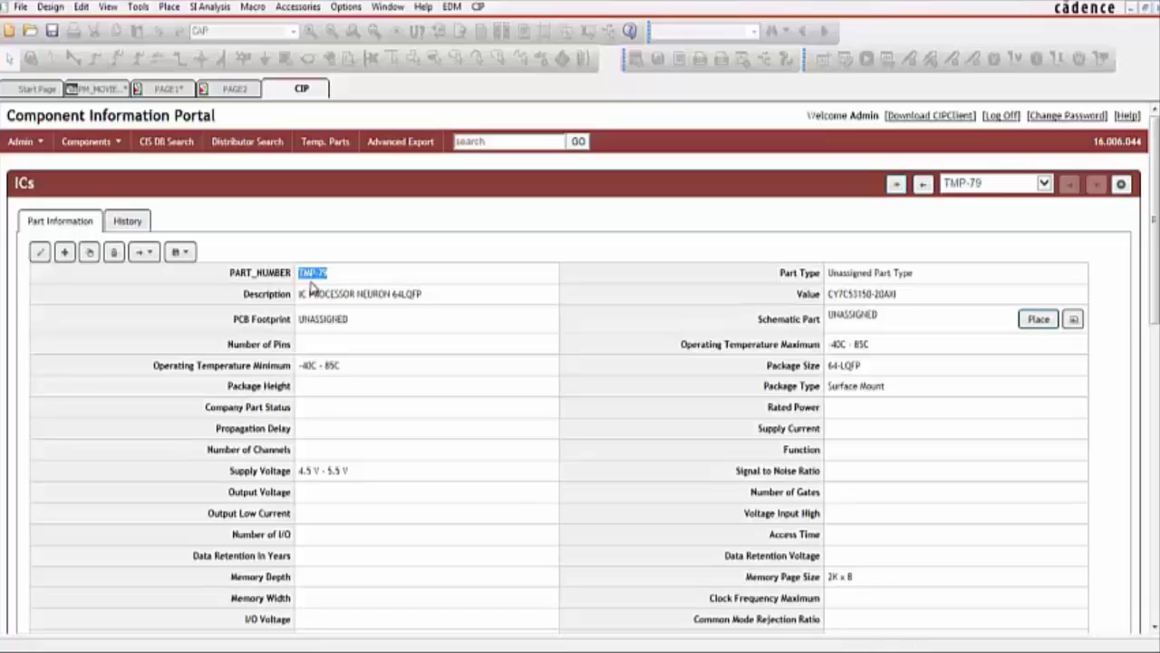
scroll(311, 288, "down", 10)
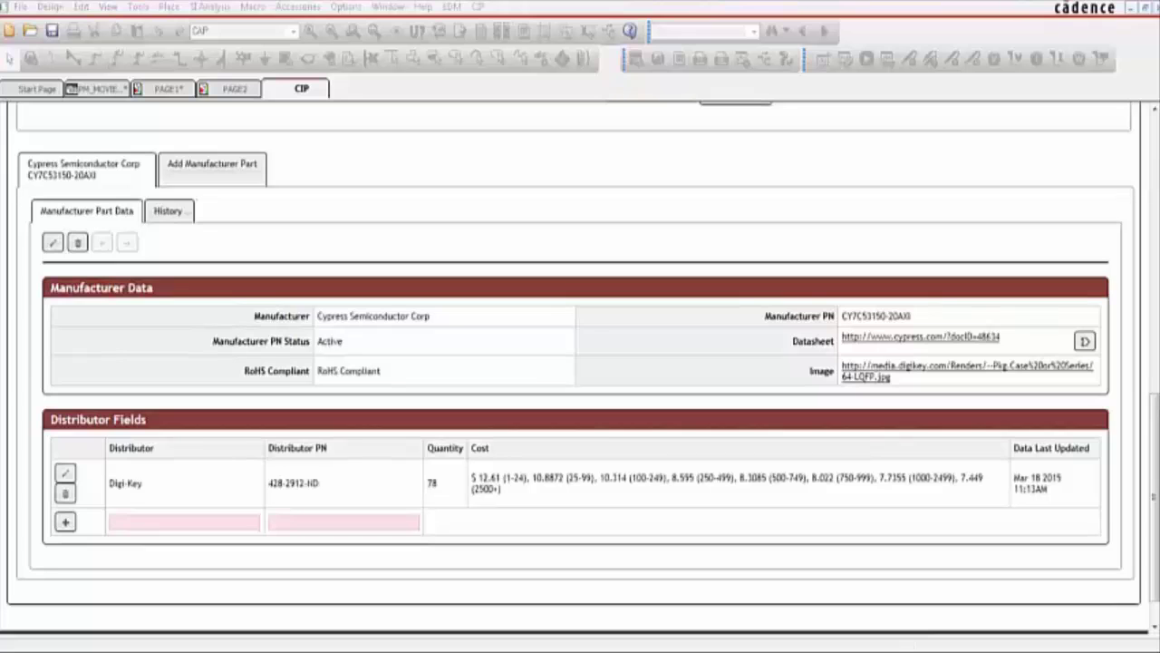
- Add a new symbol named cyp_part_new_3 to the INTEGRATED_CIRCUITS.OLB library
left_click(1085, 342)
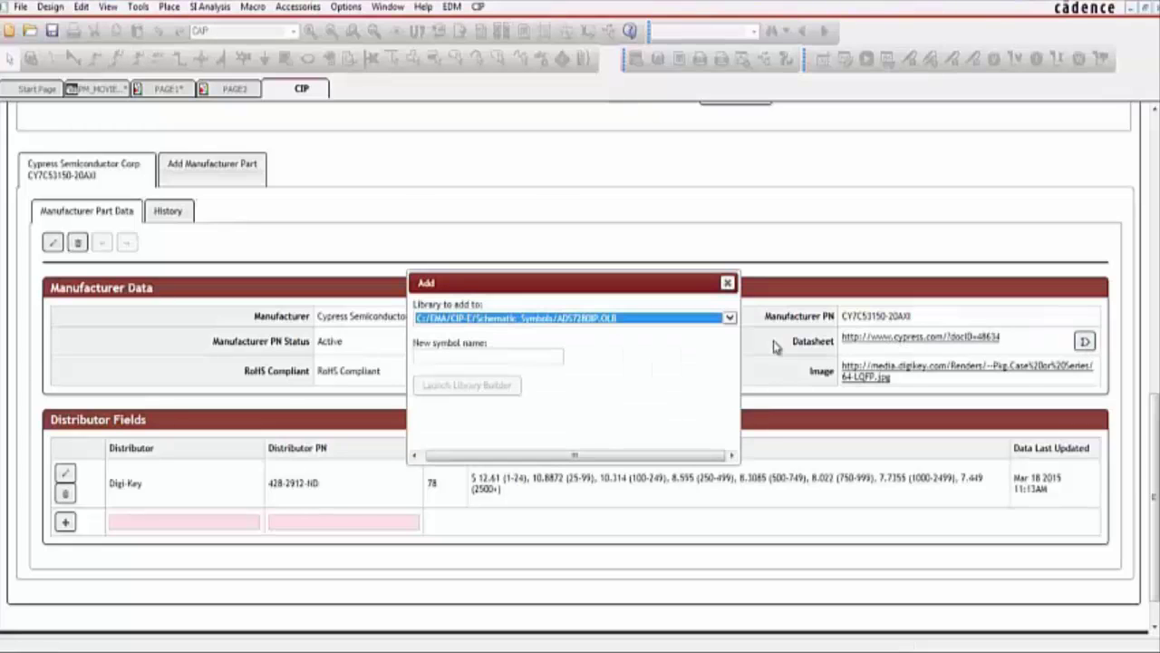
left_click(730, 320)
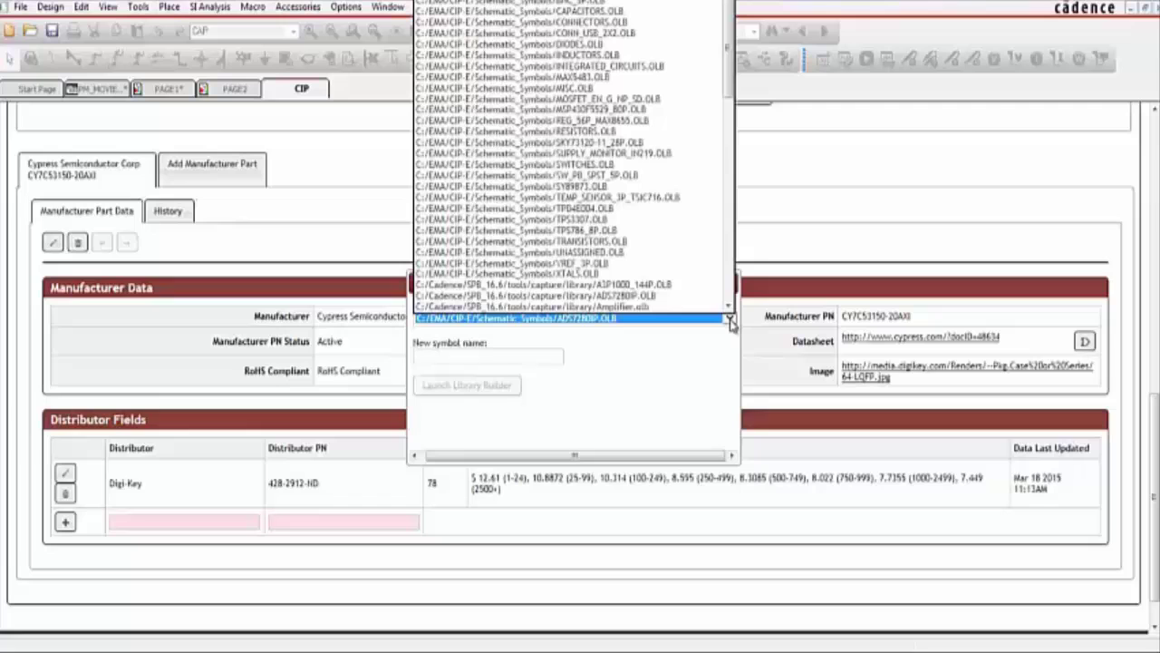
left_click(598, 66)
left_click(492, 357)
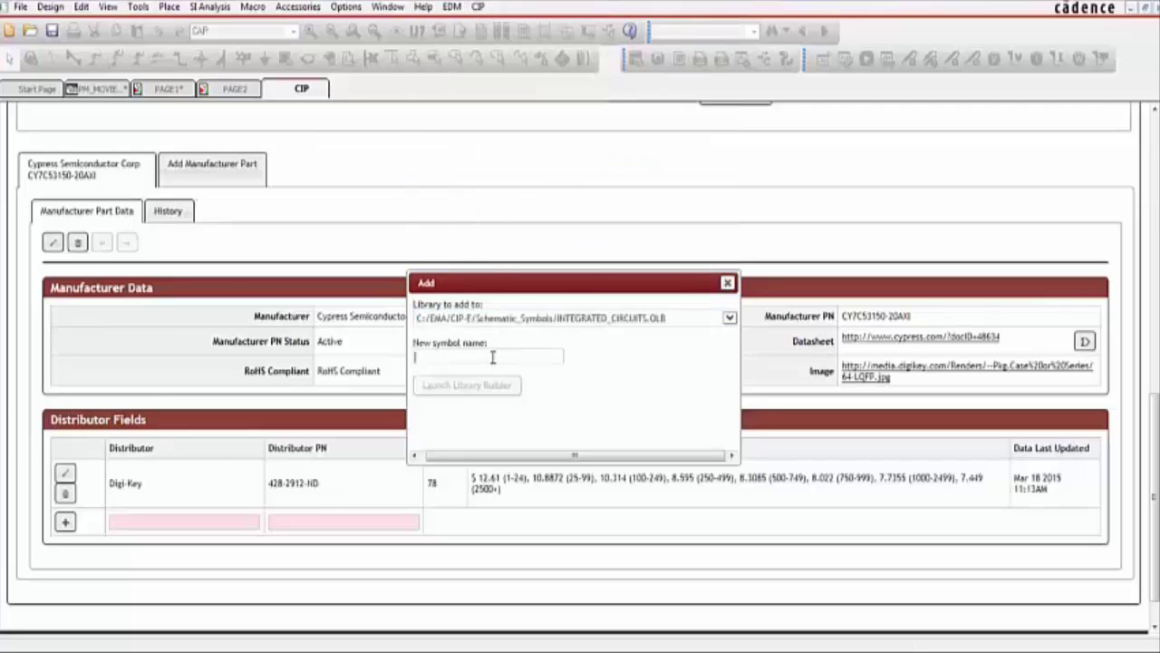
type("cy")
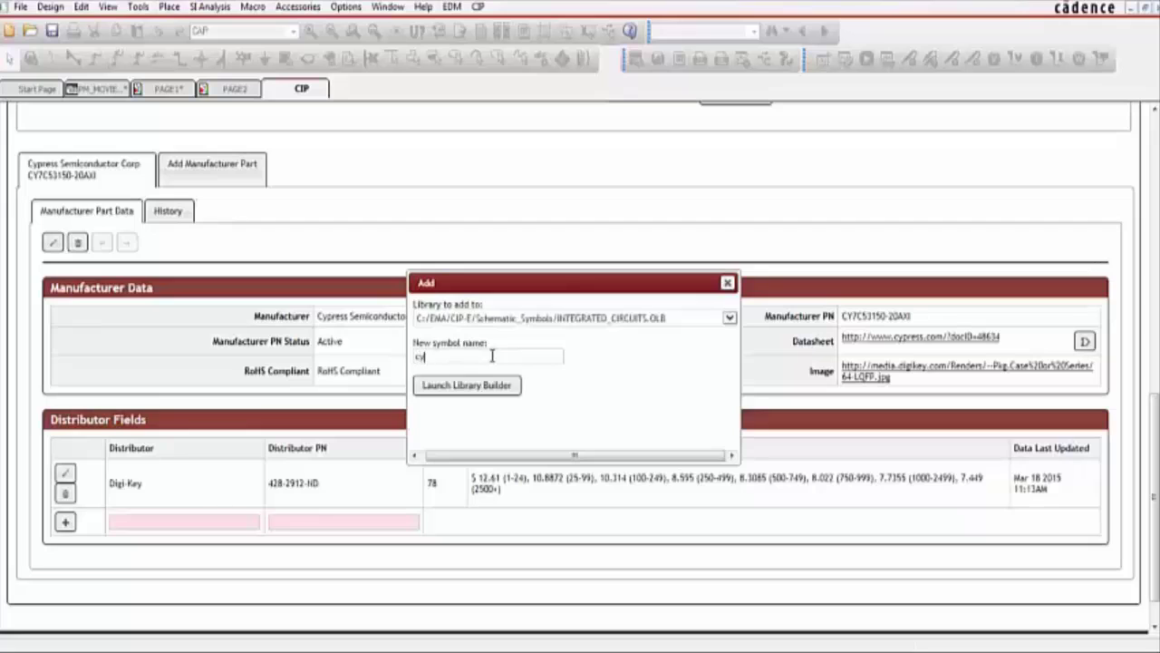
type("p_part_")
type("new_3")
- Open the symbol in Library Builder and outline the datasheet's Pin Descriptions table
left_click(466, 386)
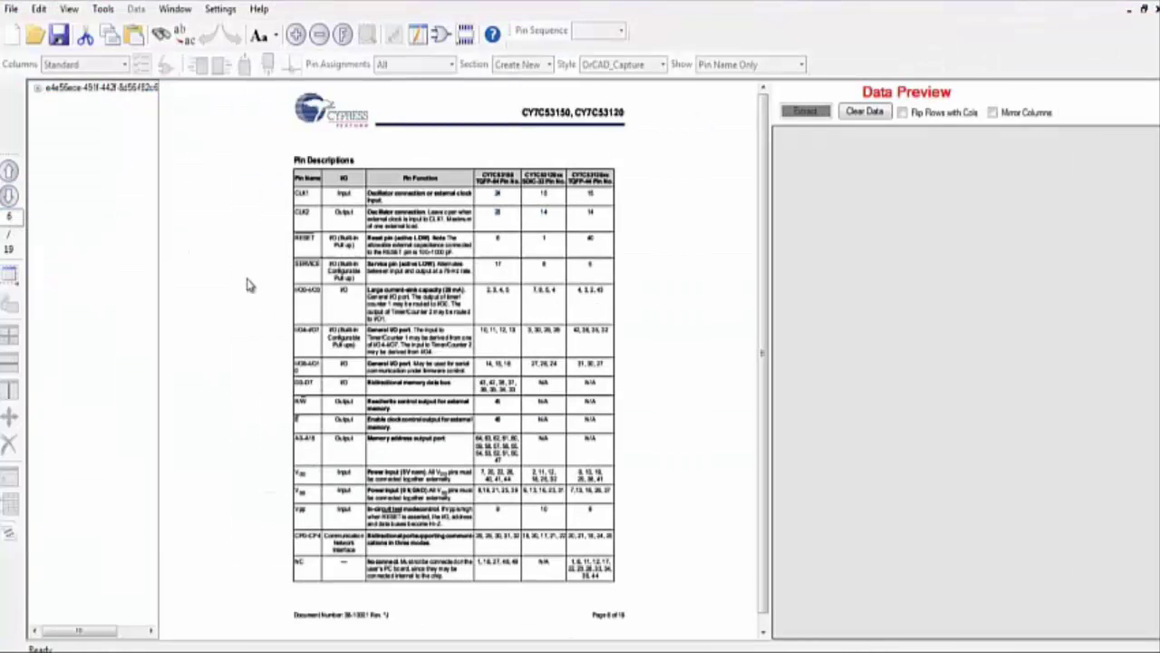
scroll(335, 322, "down", 1)
scroll(334, 321, "up", 1, "ctrl")
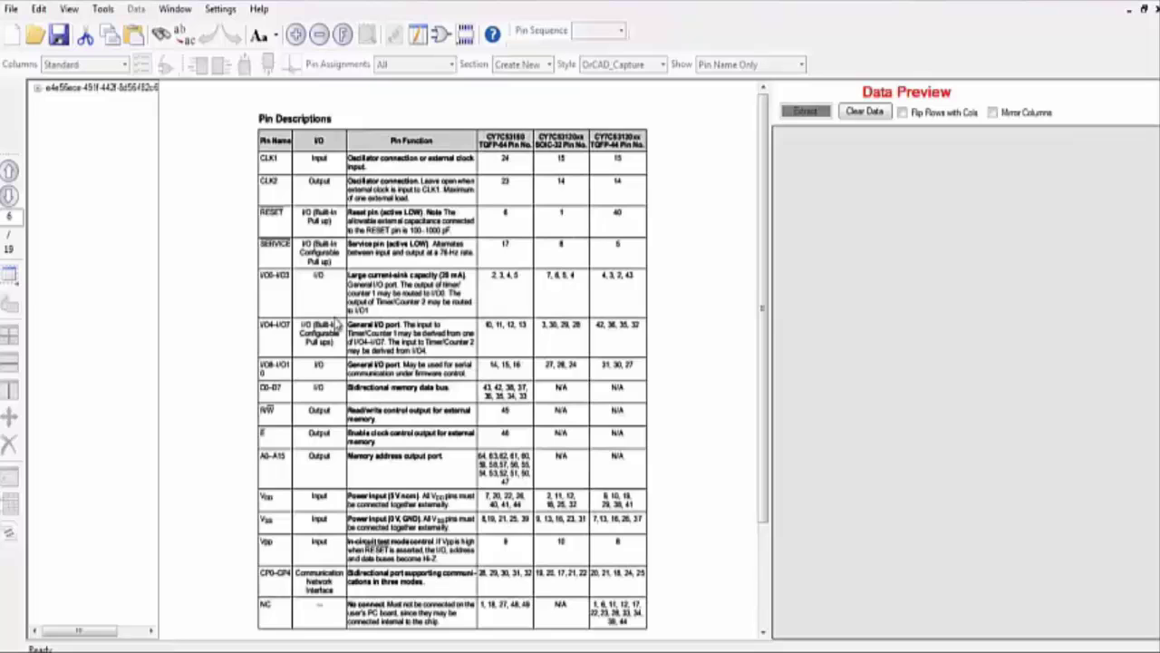
left_click(9, 273)
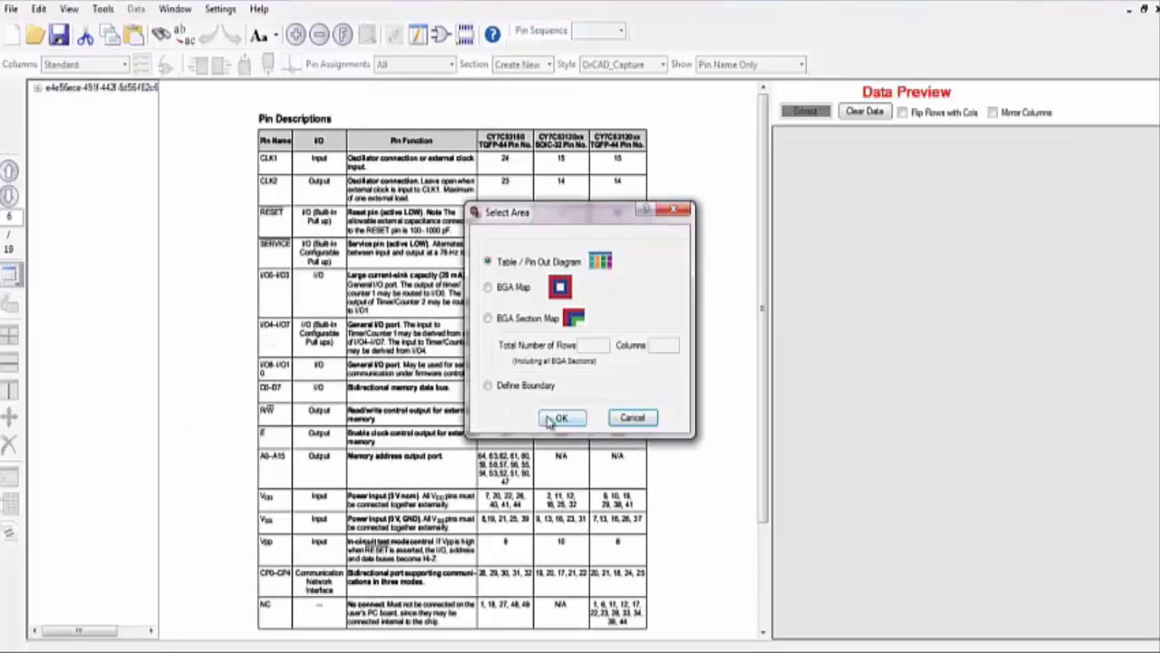
left_click(561, 418)
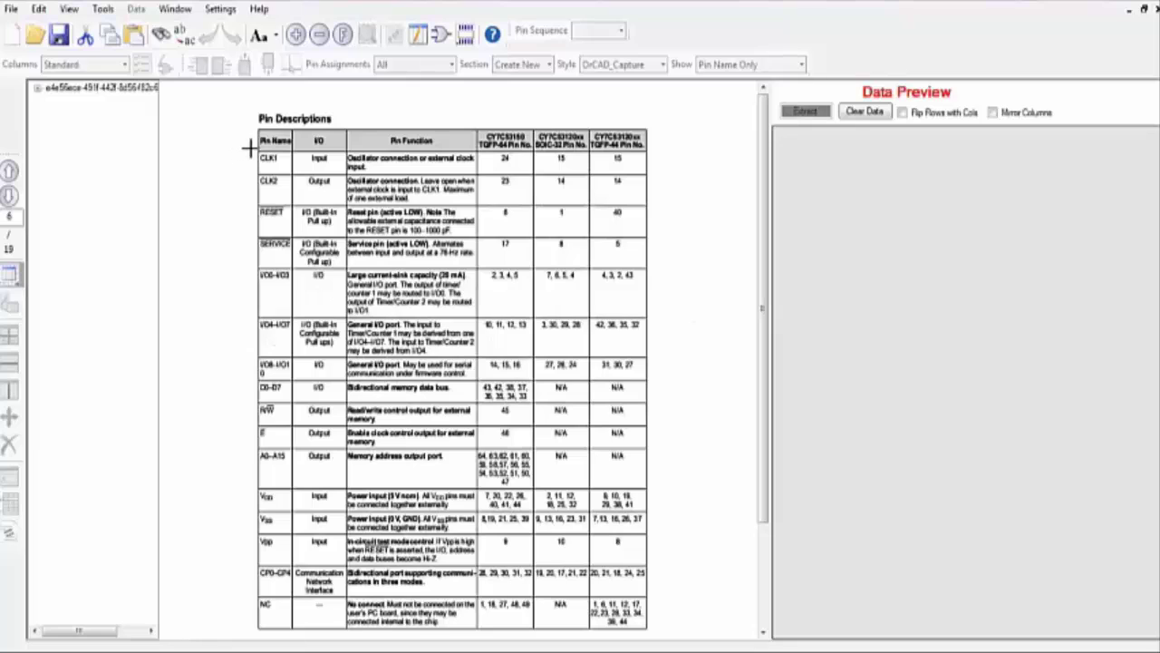
mouse_move(252, 147)
left_mouse_down()
mouse_move(250, 581)
mouse_move(433, 632)
mouse_move(541, 635)
left_mouse_up()
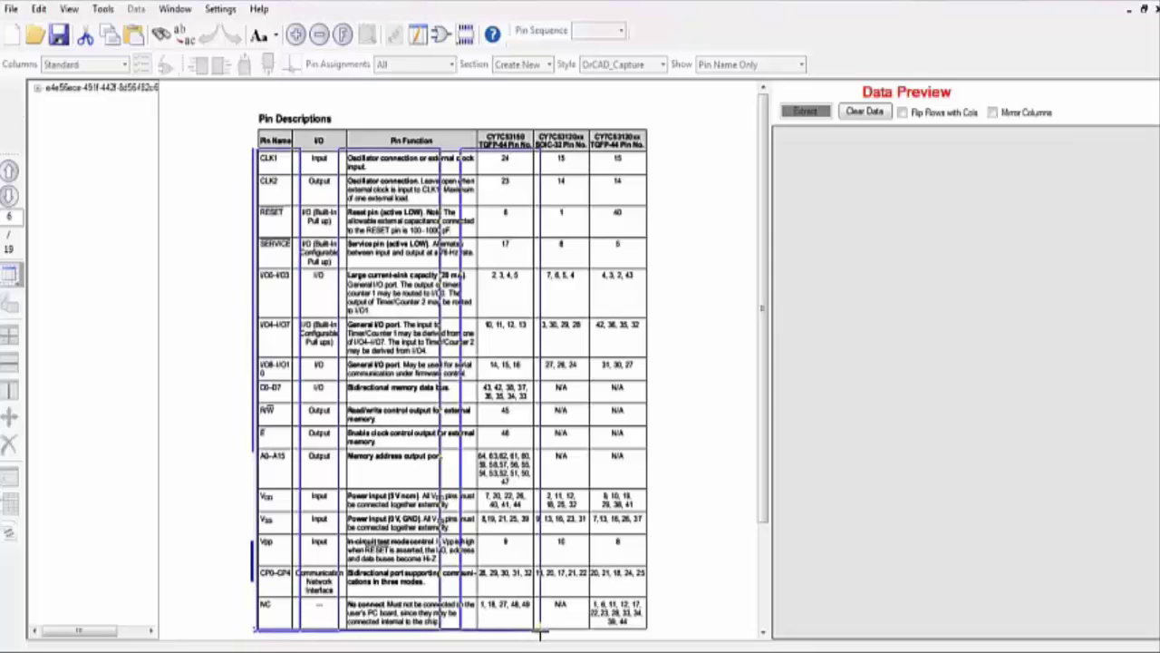
- Extract the table to the ScratchPad, load the 16 pins, and run Check Form
right_click(463, 504)
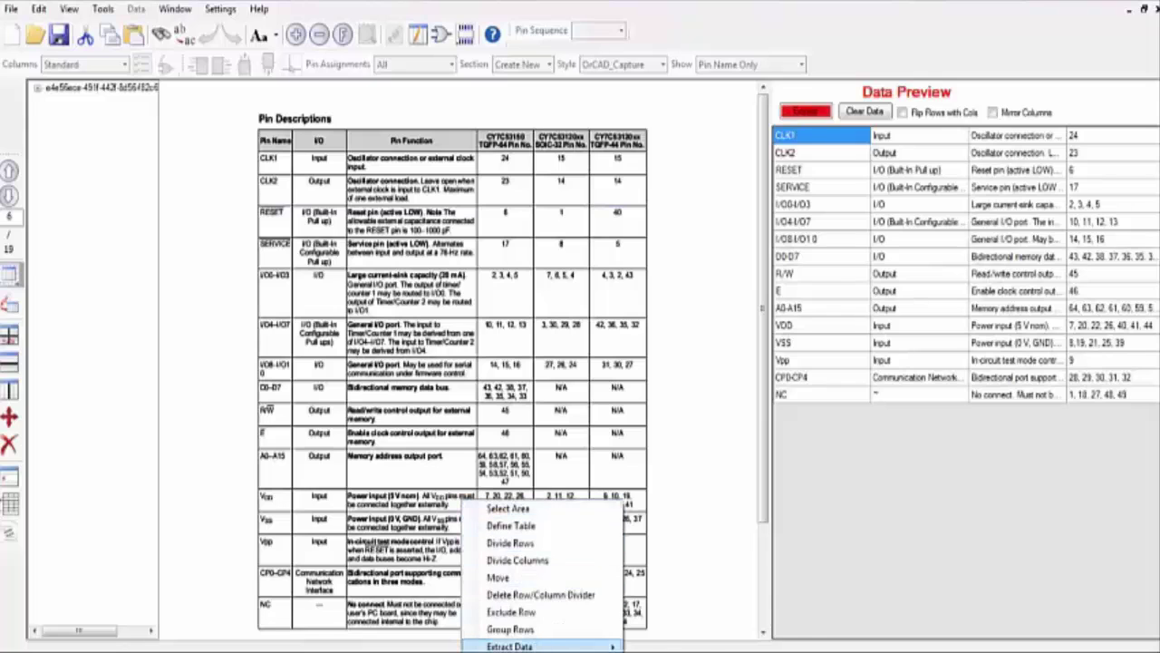
mouse_move(535, 645)
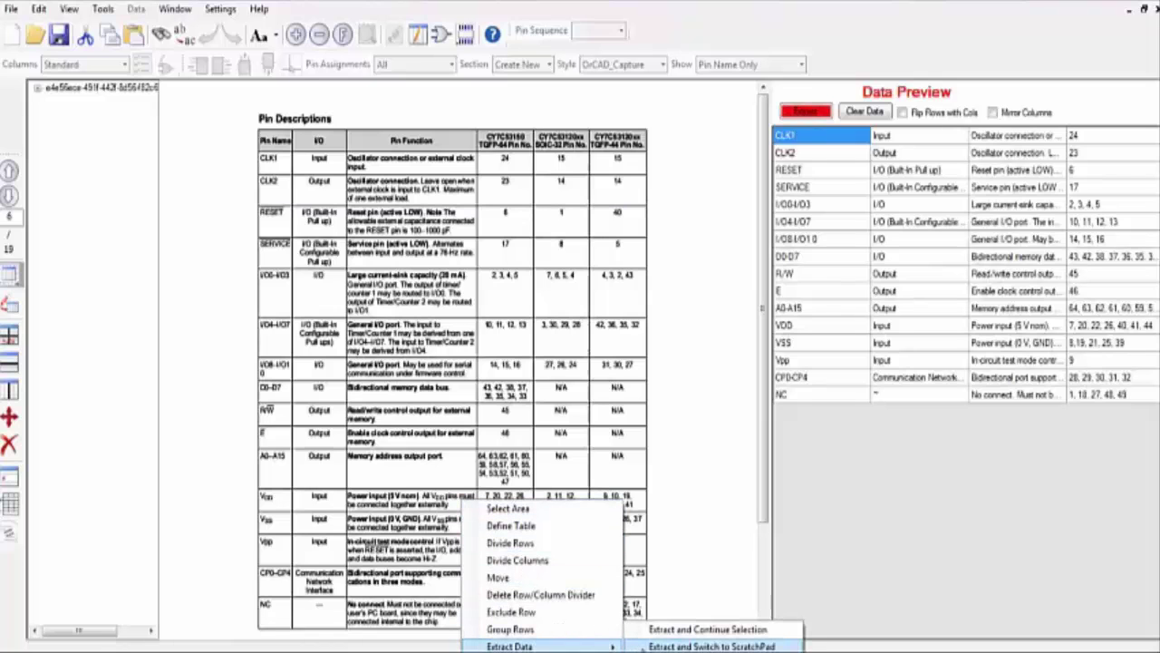
left_click(648, 645)
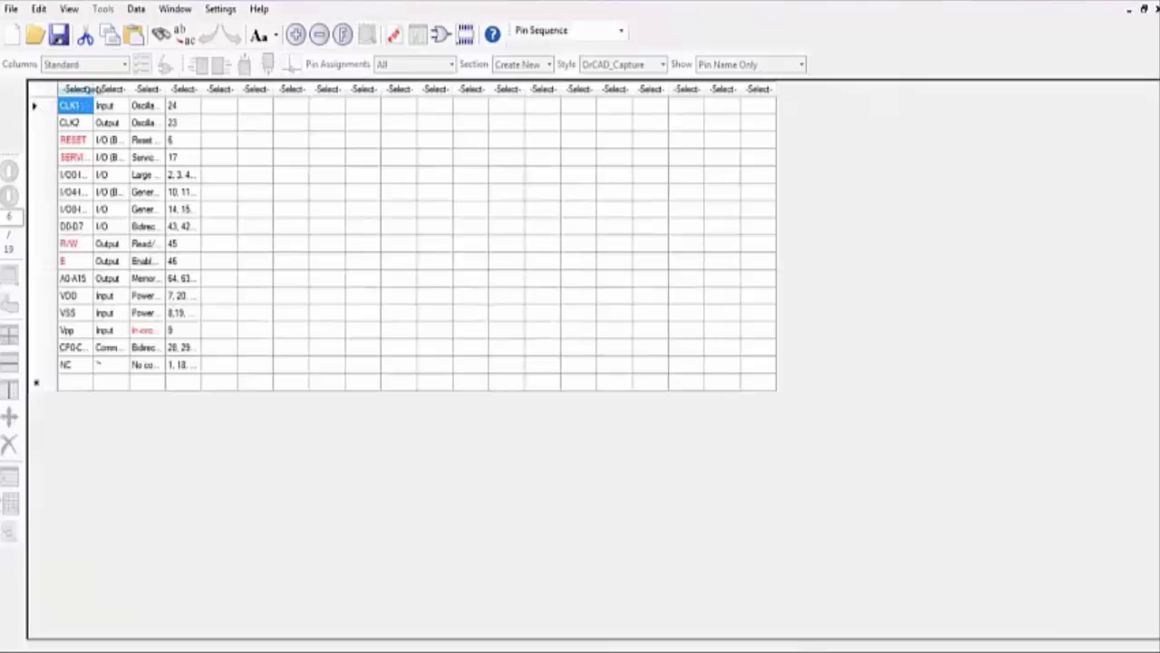
left_click(166, 66)
left_click(167, 67)
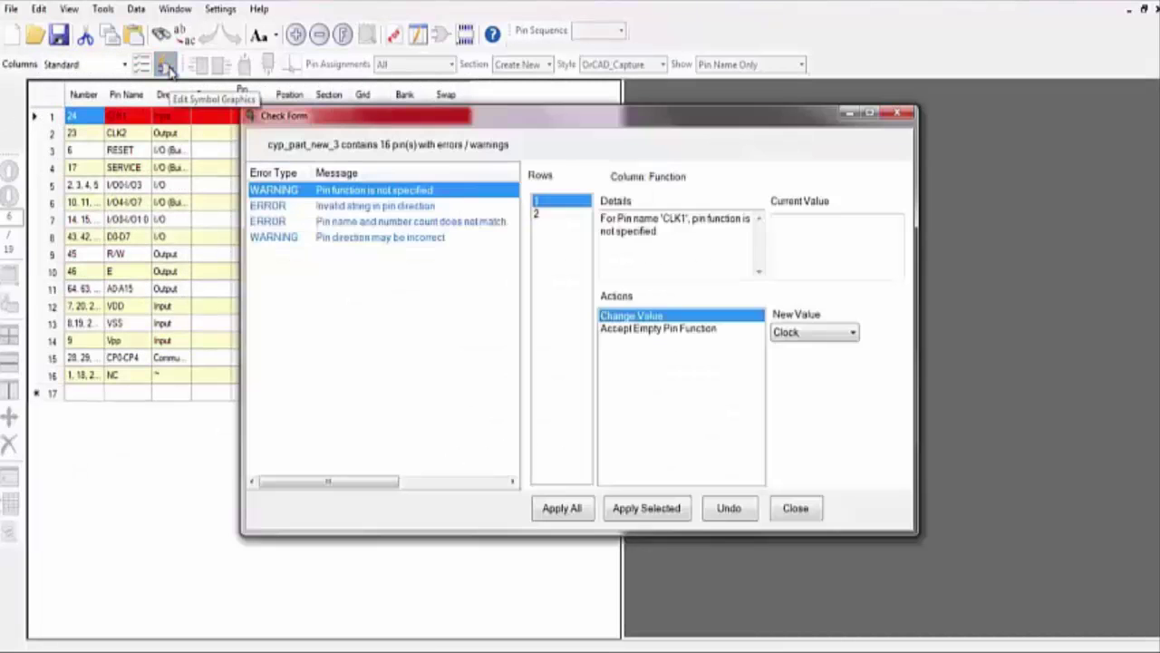
left_click_drag(519, 120, 489, 174)
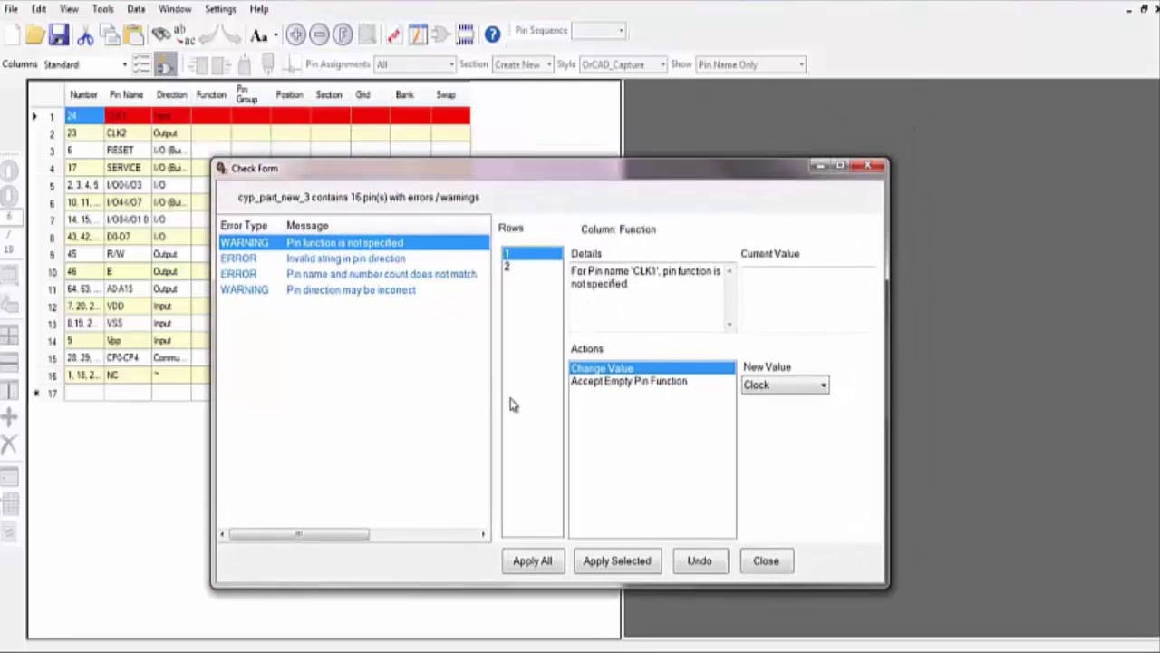
- Fix all pin issues: CLK1 as Clock, Bidir directions, 64 split pins, VDD power, duplicate names
left_click(526, 564)
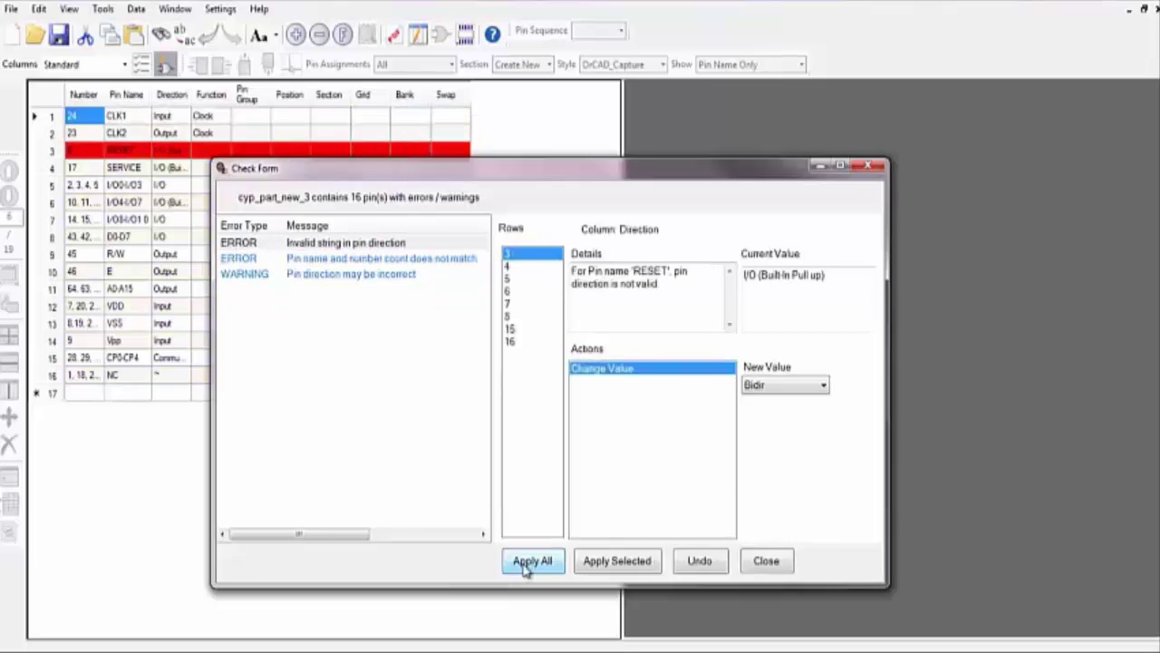
left_click(526, 564)
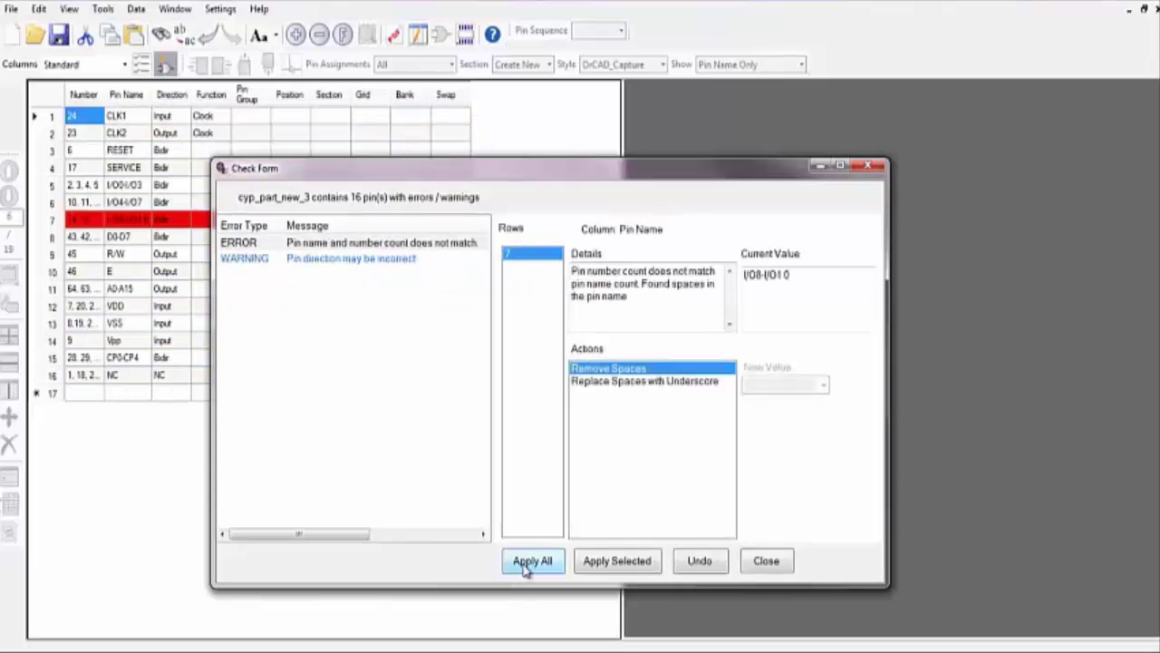
left_click(526, 565)
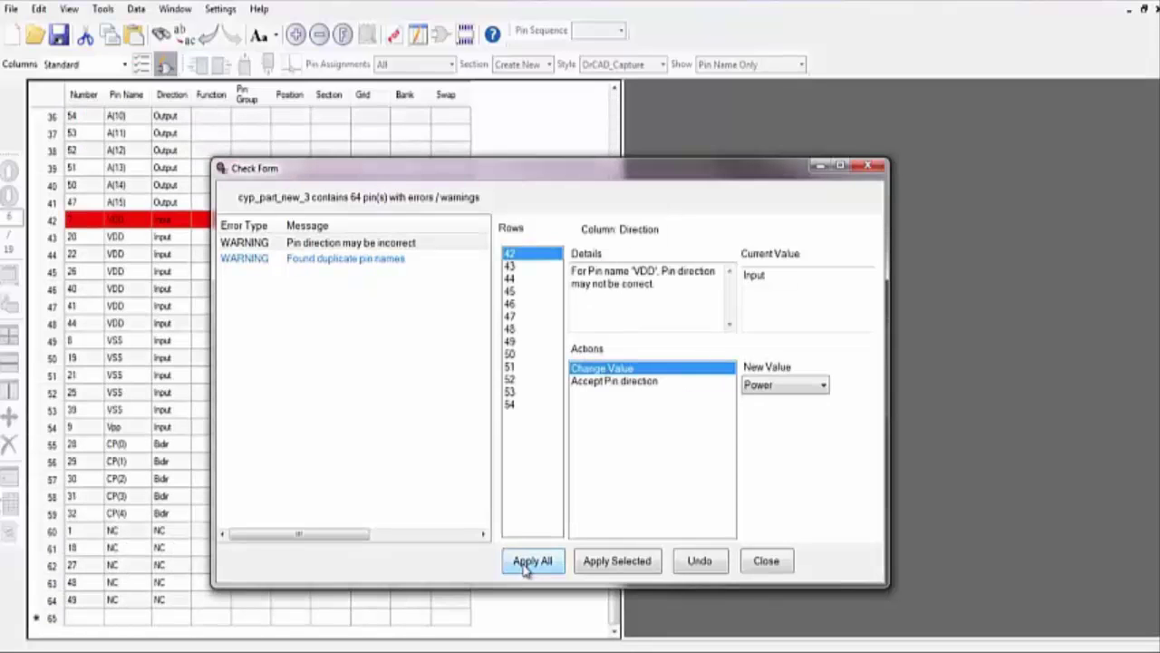
left_click(525, 564)
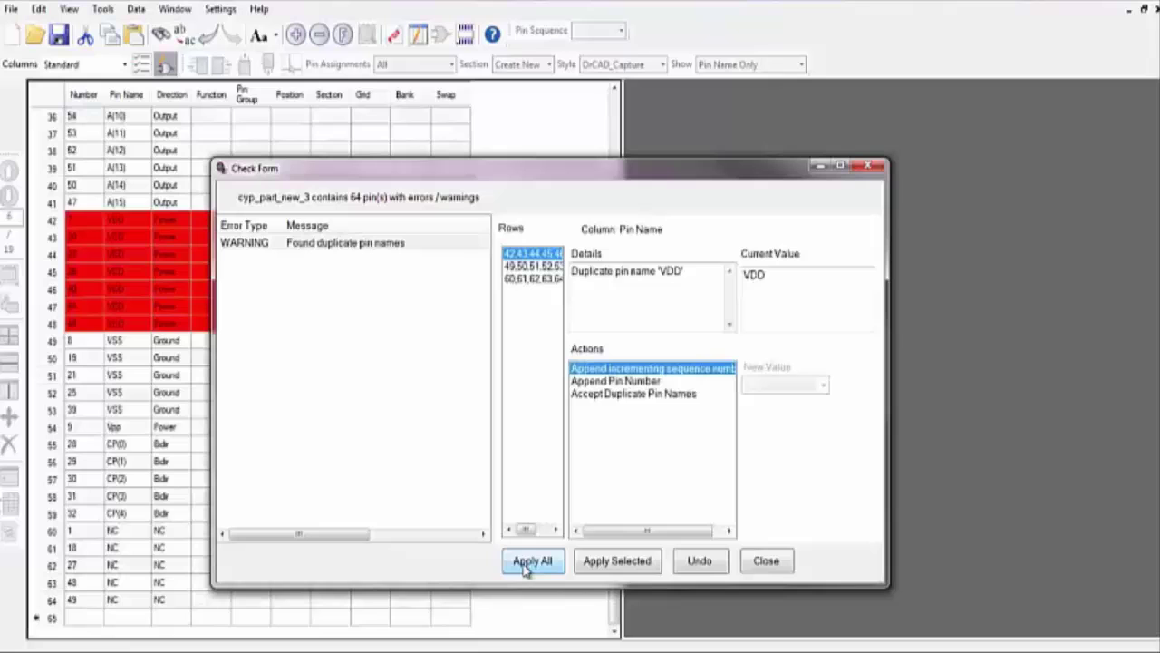
left_click(526, 563)
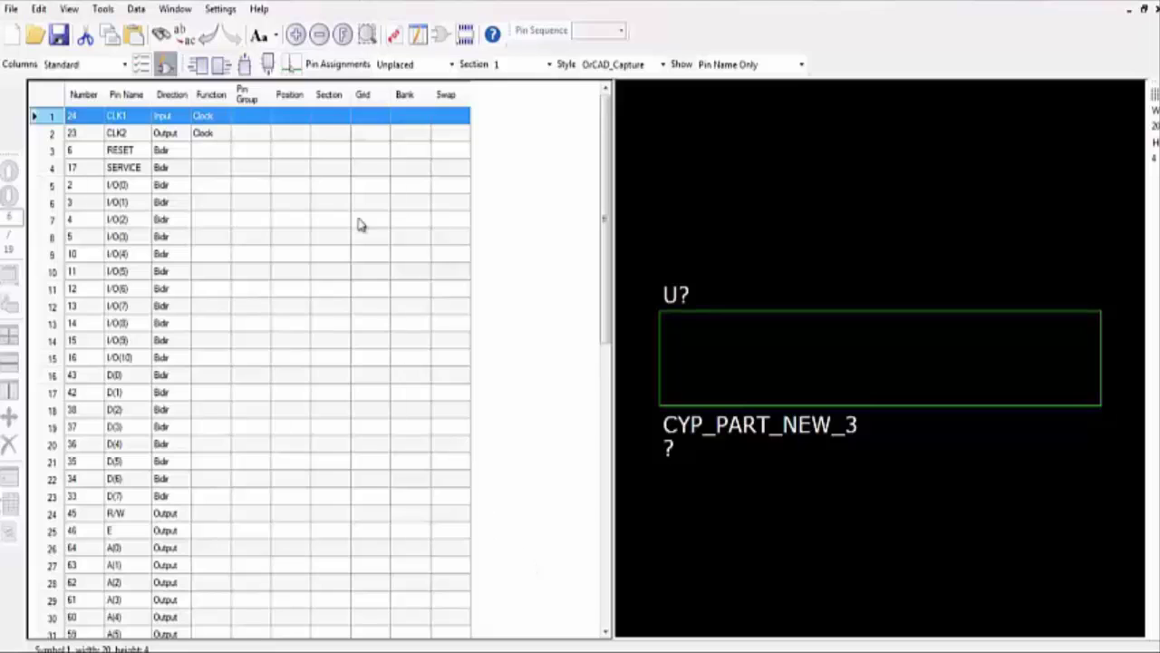
- Assign CYP_PART_NEW_3 pins by rule: power on top, ground on bottom, 25 maximum per side
left_click_drag(471, 174, 444, 173)
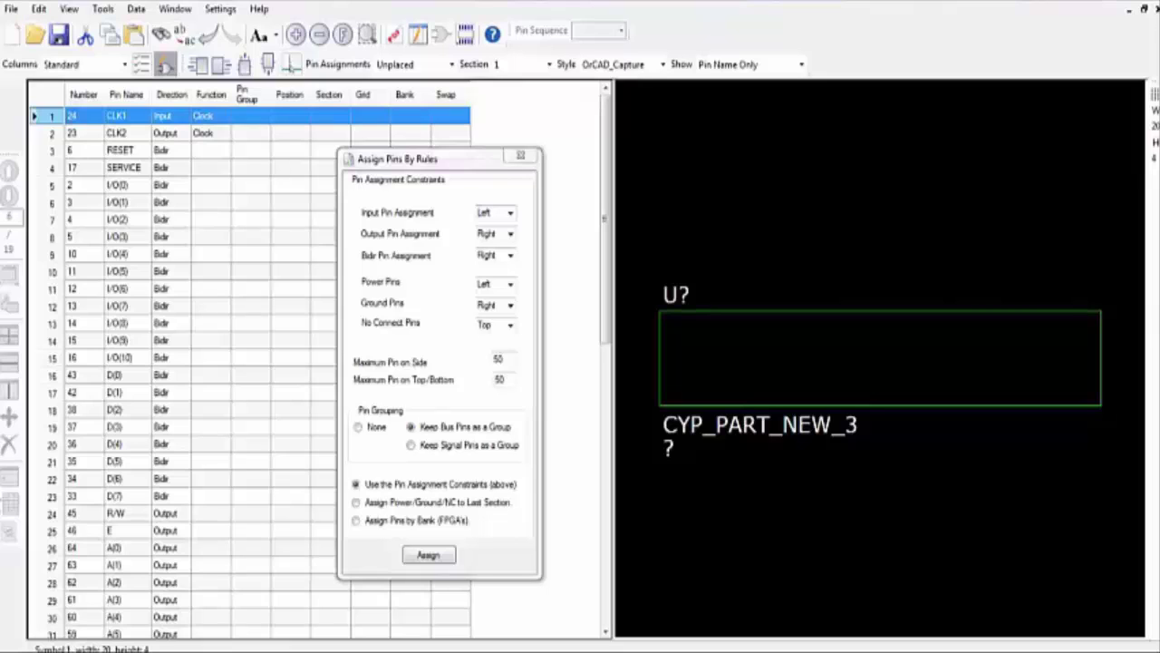
left_click(456, 165)
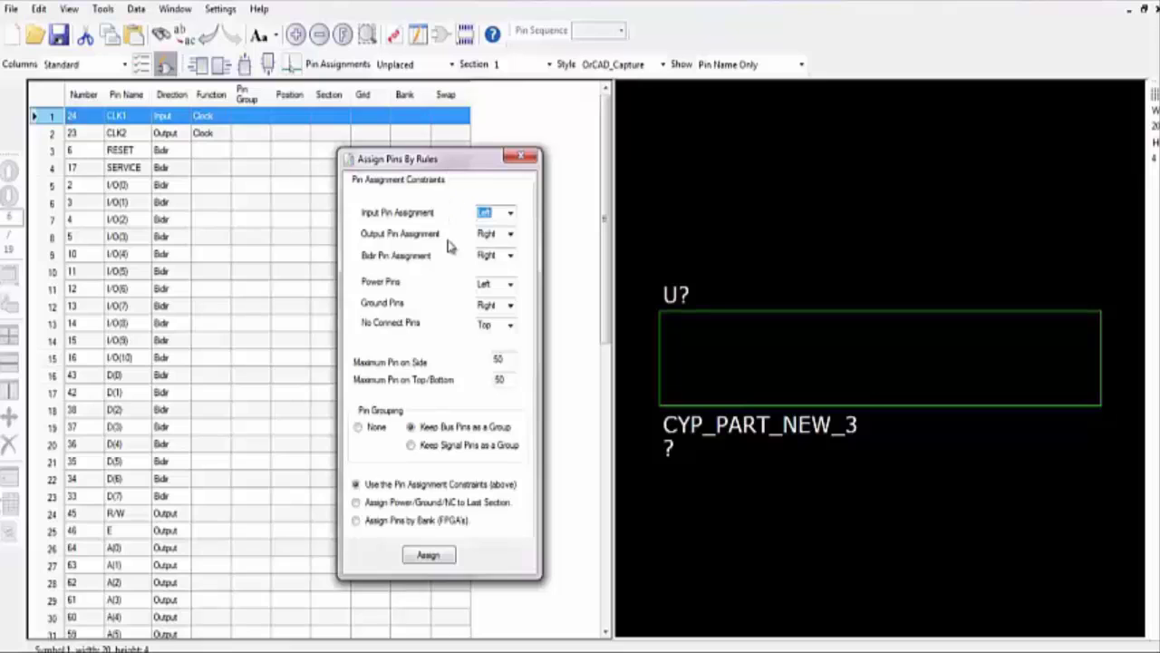
left_click(512, 287)
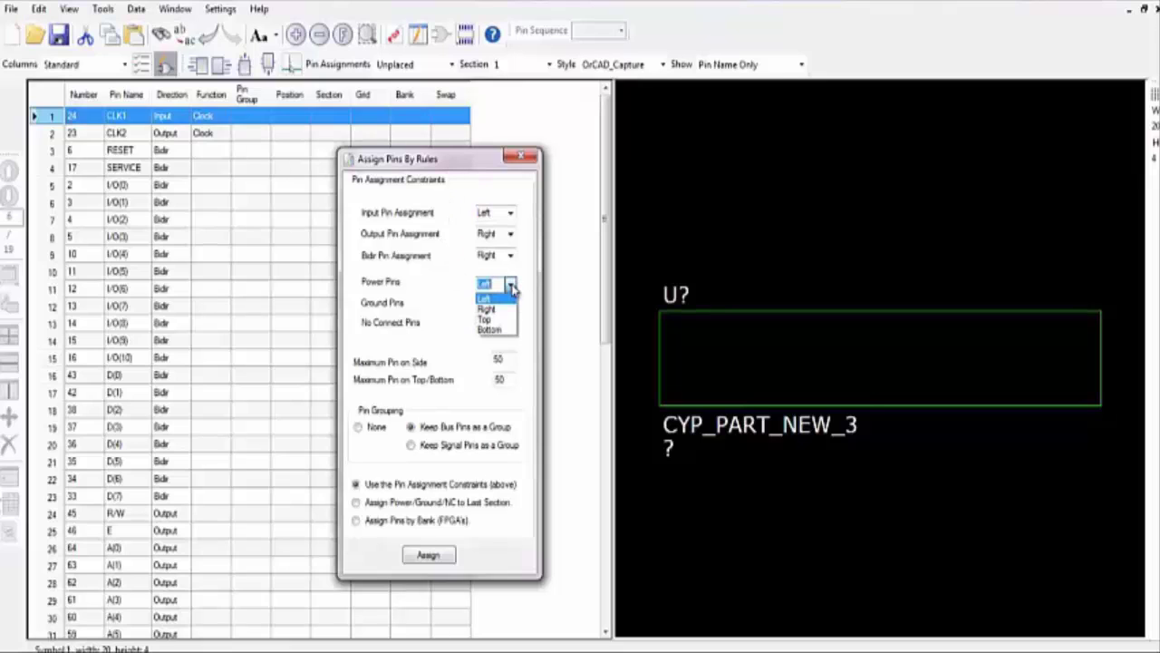
left_click(498, 317)
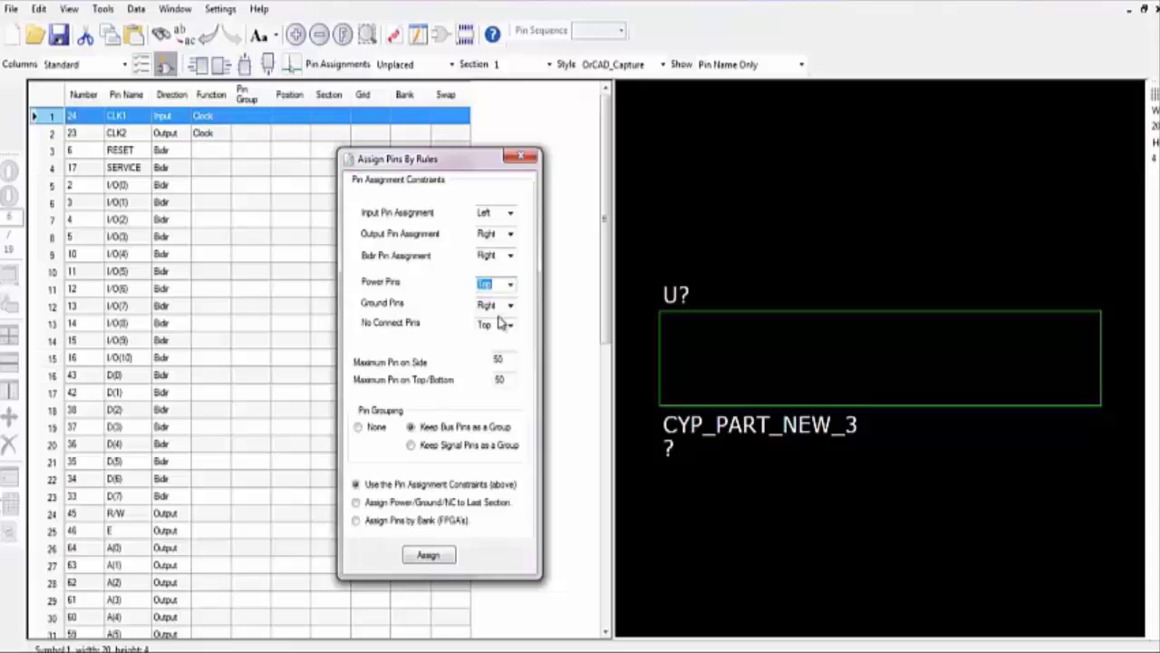
left_click(511, 306)
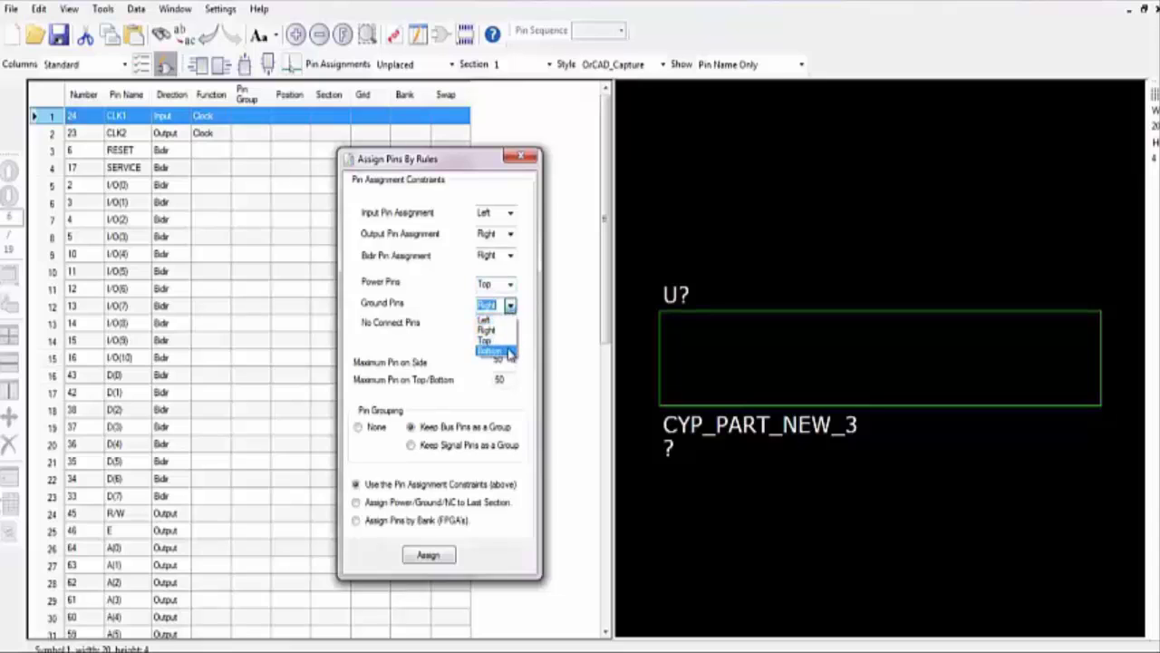
left_click(509, 353)
double_click(496, 361)
type("25")
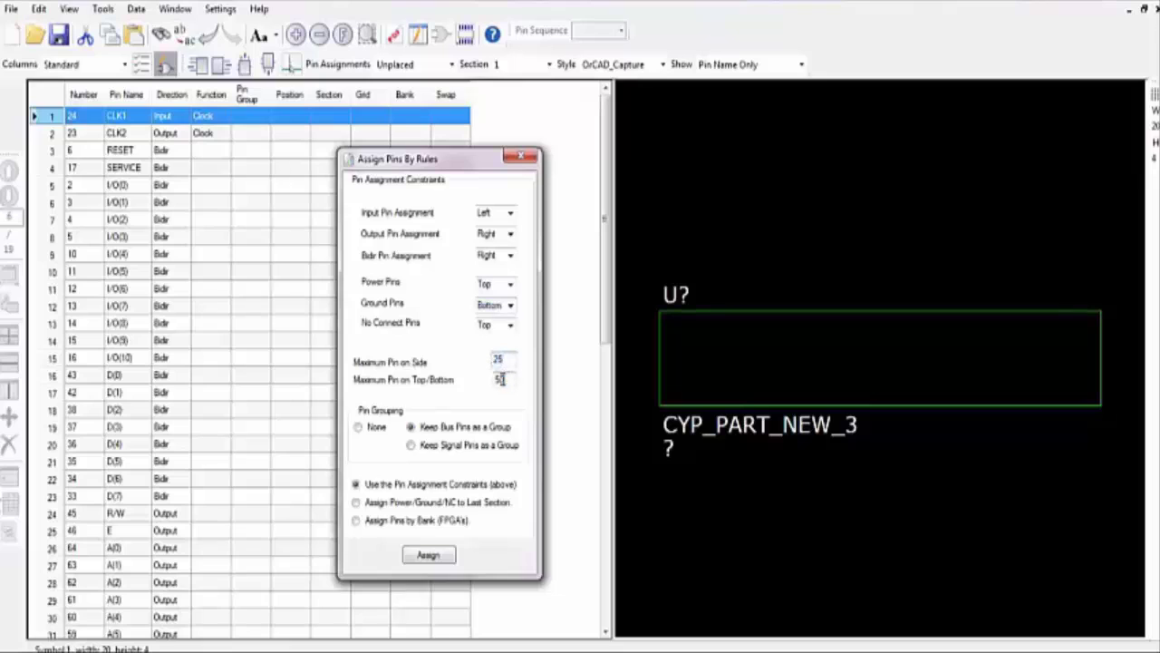
double_click(497, 380)
type("25")
left_click(355, 504)
left_click(422, 557)
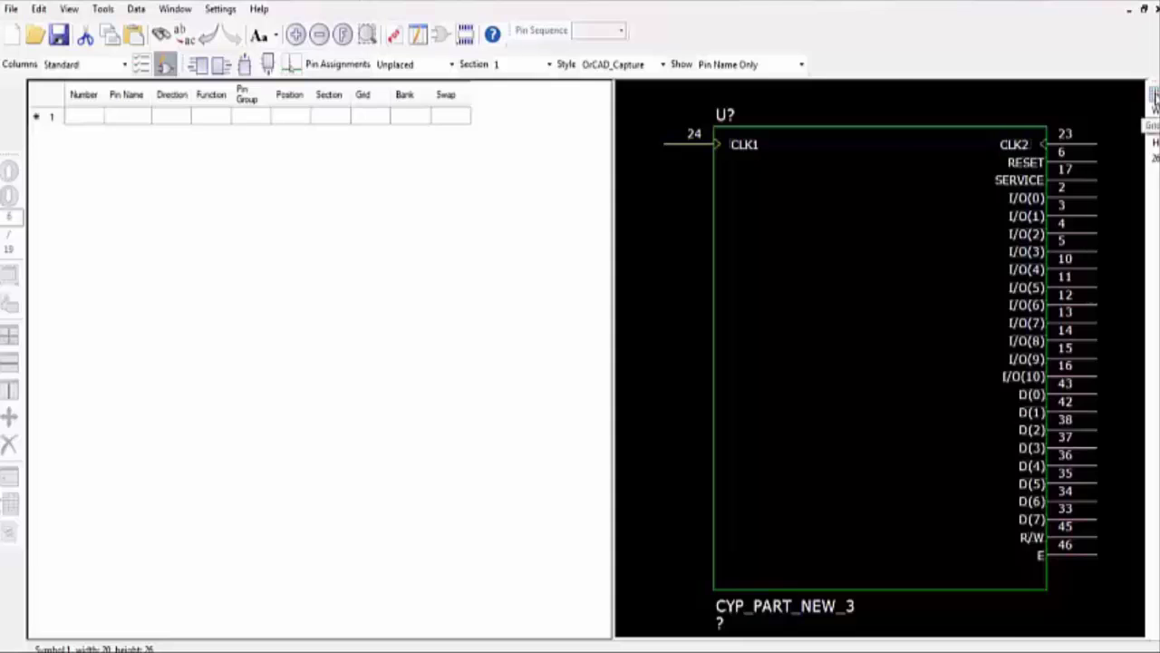
- Show the symbol grid, then export CYP_PART_NEW_3 to a Capture library and confirm success
left_click(1155, 99)
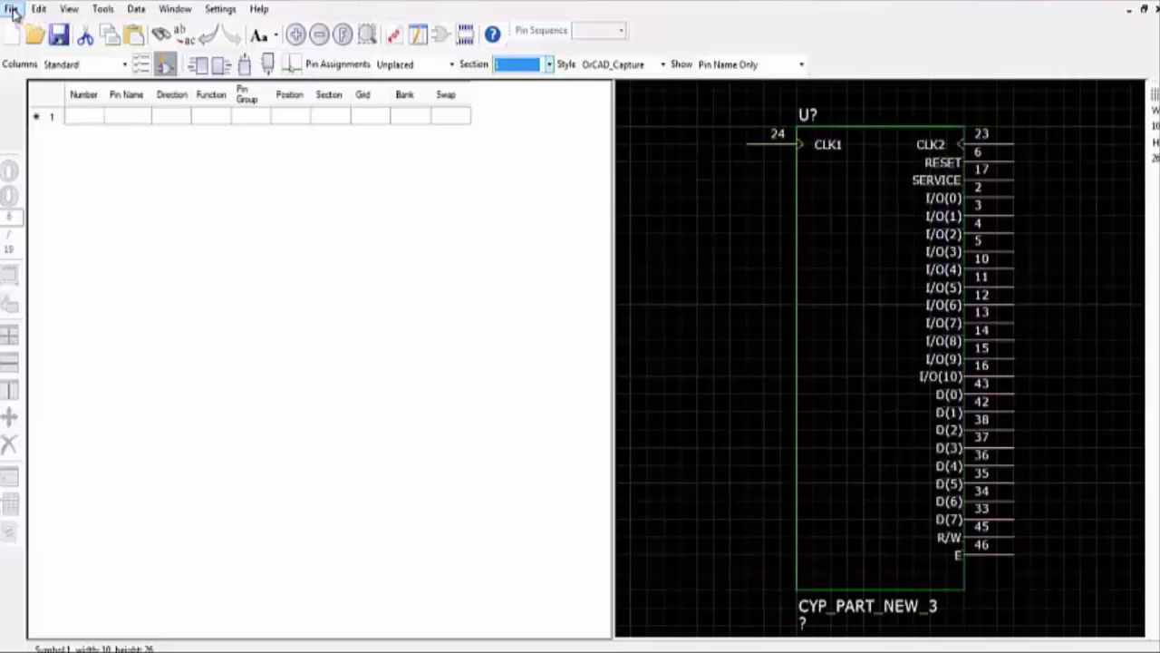
left_click(12, 9)
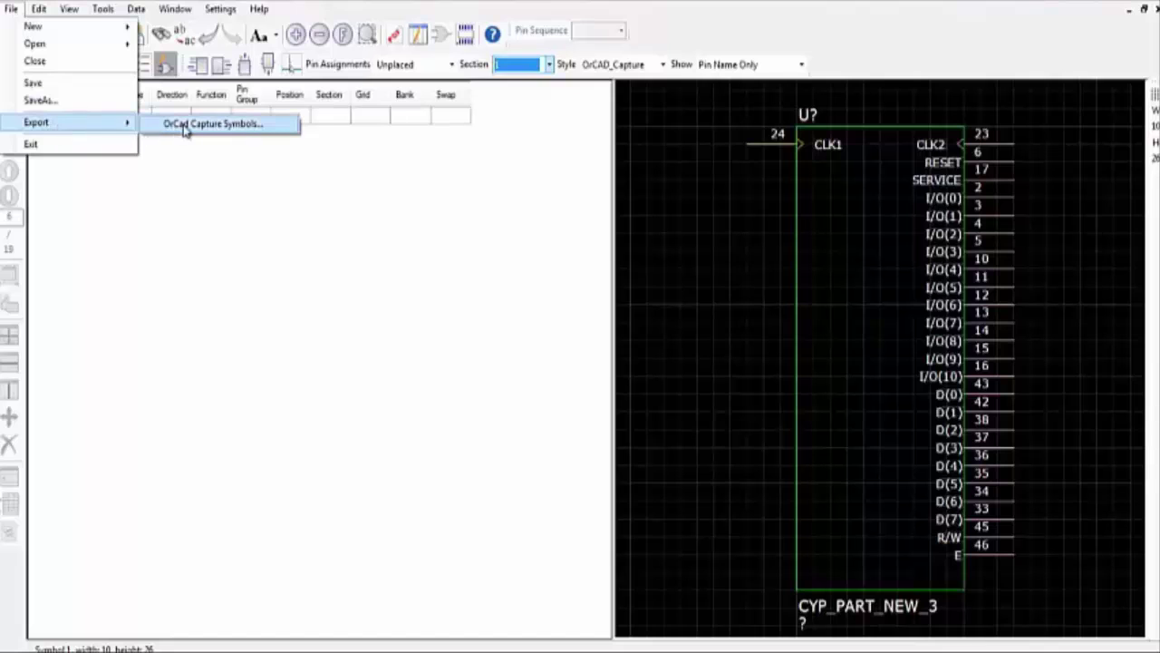
mouse_move(36, 122)
left_click(200, 125)
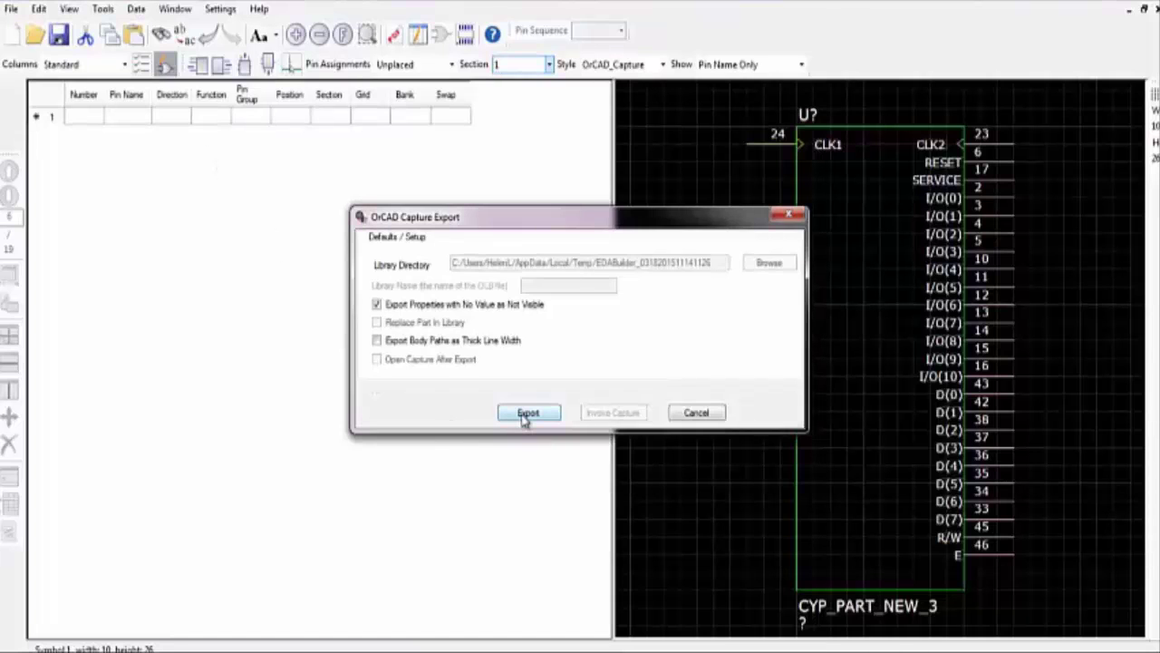
left_click(523, 416)
left_click(601, 377)
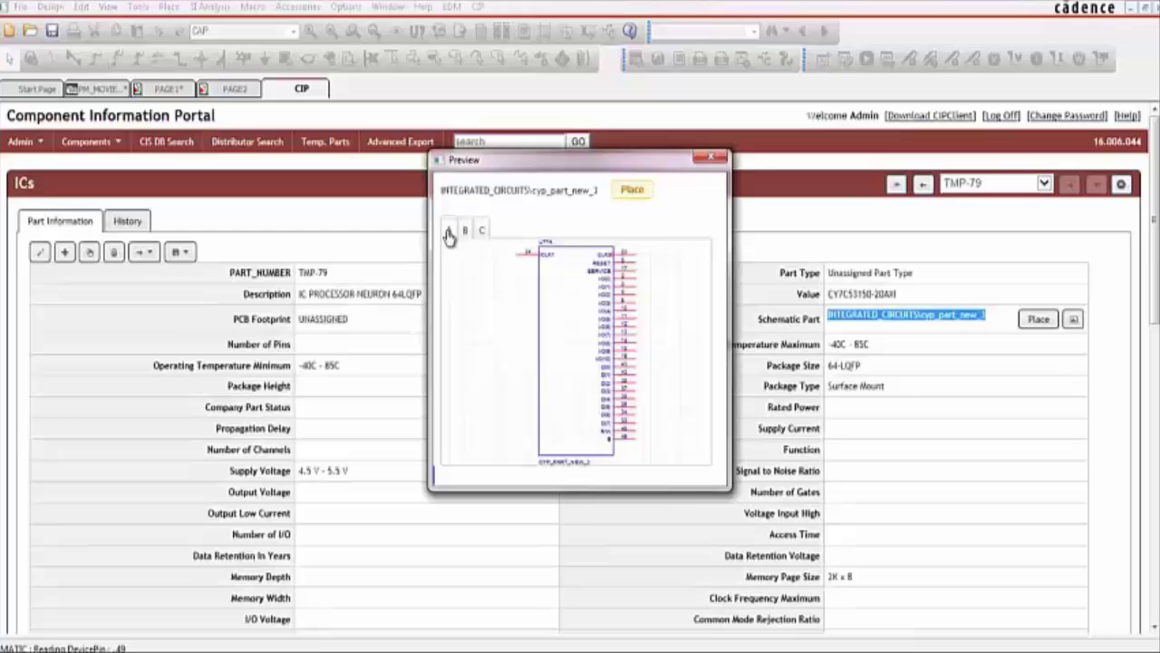
- Place the CY7C53150-20AXI part as U6 in PAGE1's lower-left area and bring up Part Manager
left_click(631, 190)
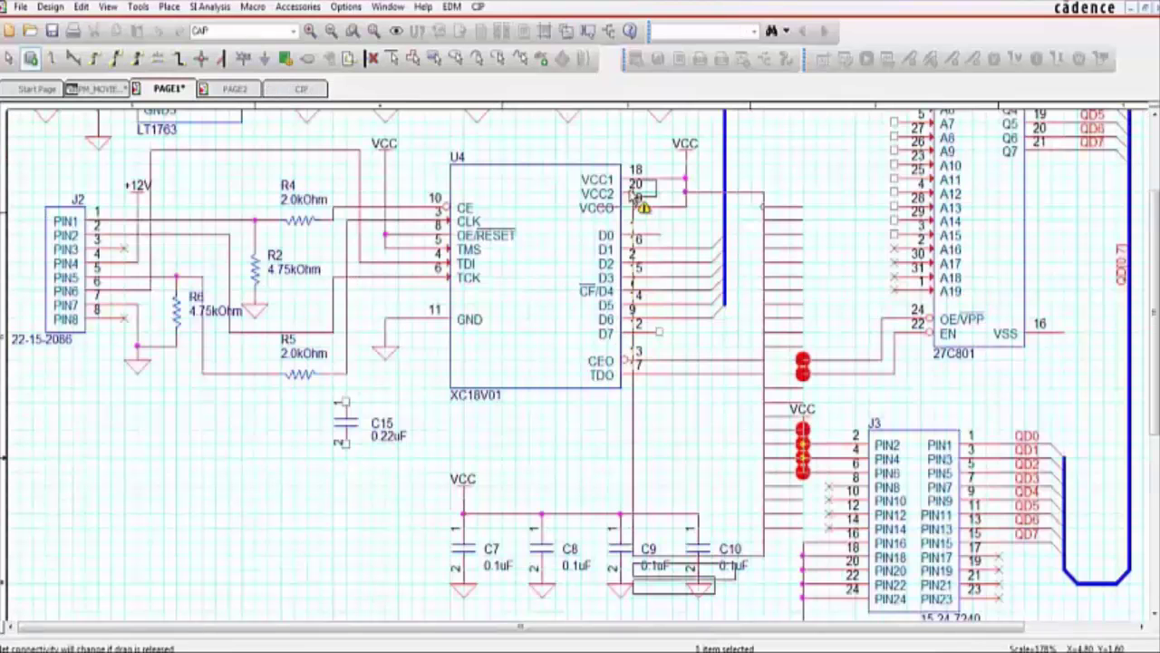
left_click_drag(632, 195, 474, 513)
key("o")
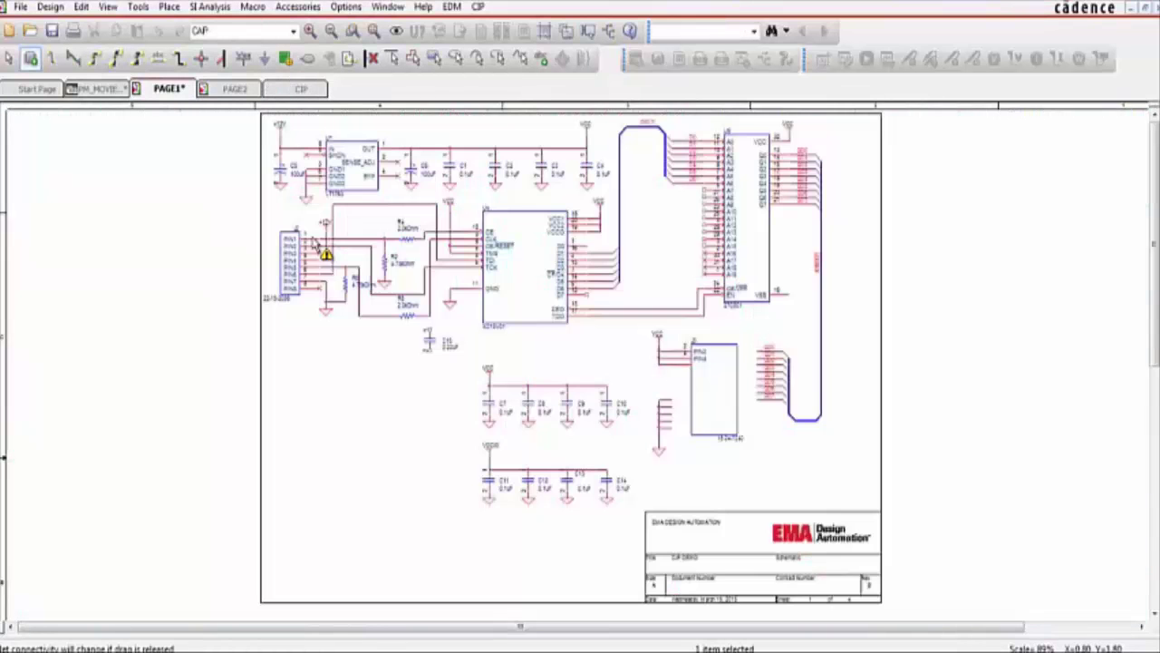
left_click_drag(318, 244, 325, 361)
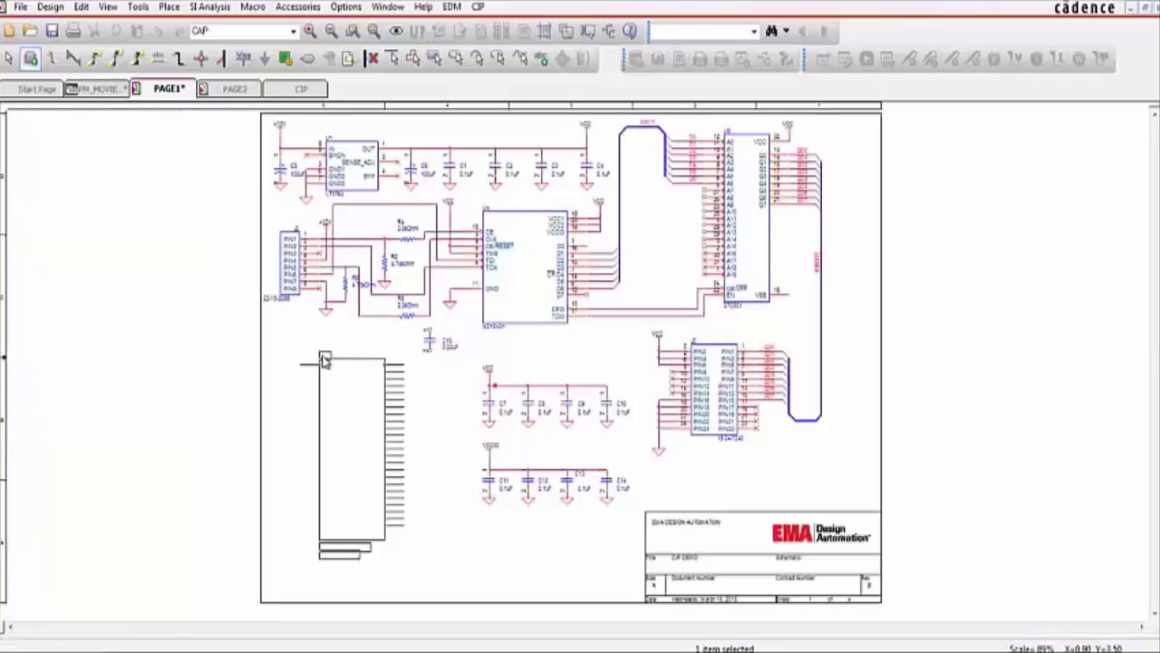
left_click(325, 360)
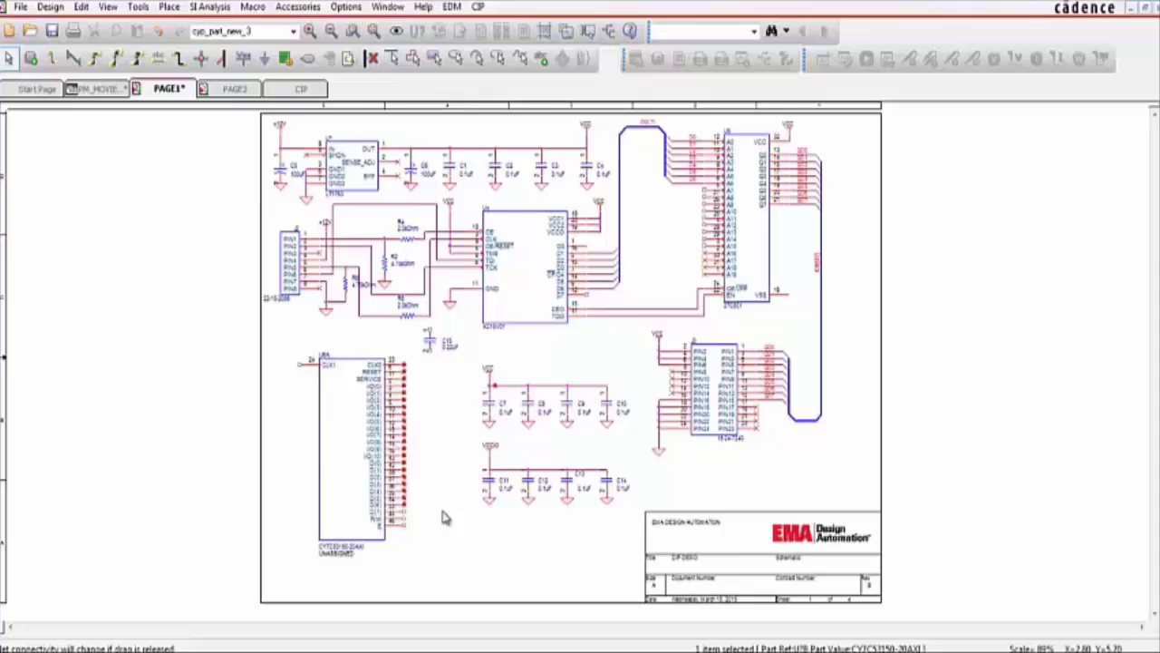
left_click(521, 310)
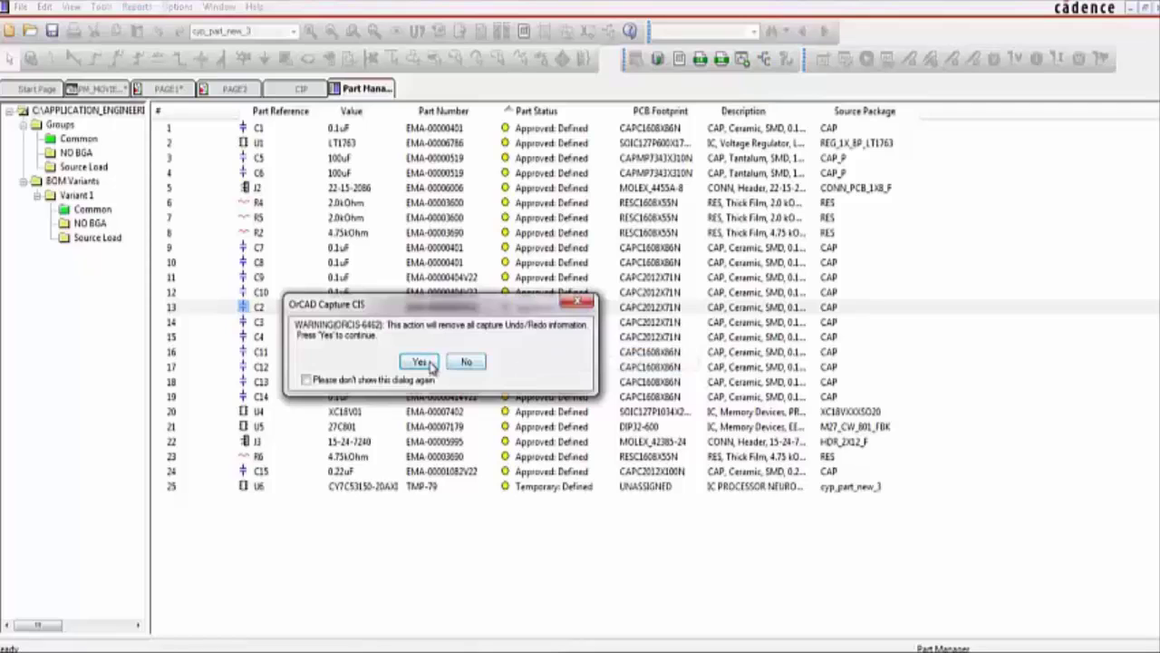
- Confirm updating all part statuses to Current, then show TMP-79's CIP record
left_click(420, 362)
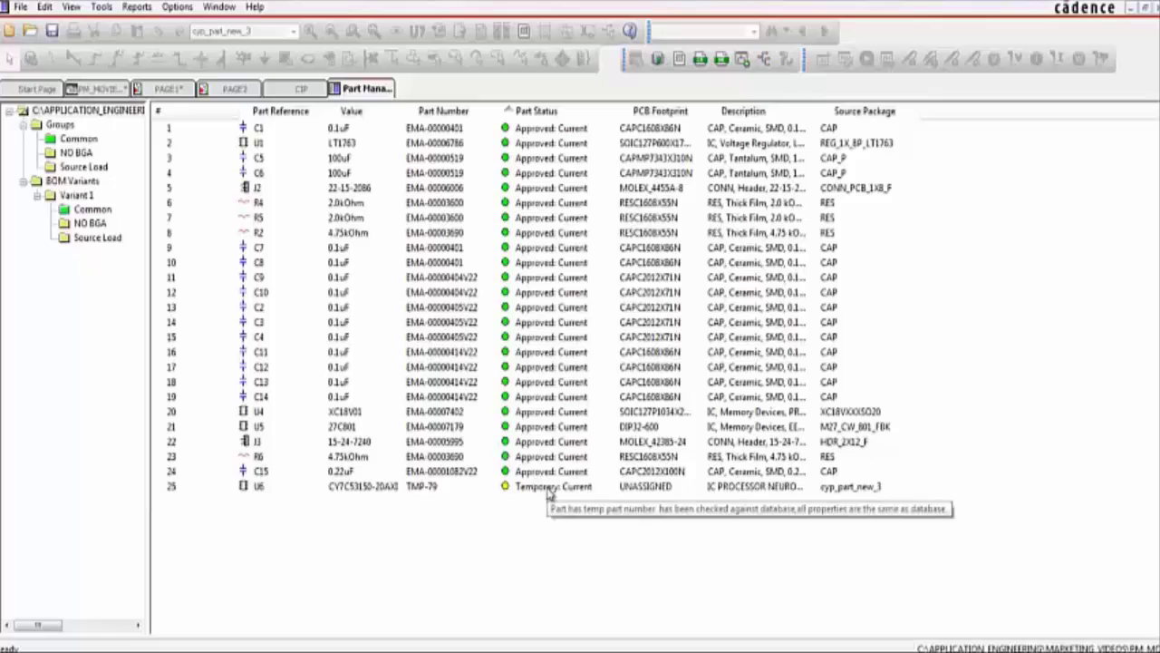
left_click(429, 490)
left_click(304, 91)
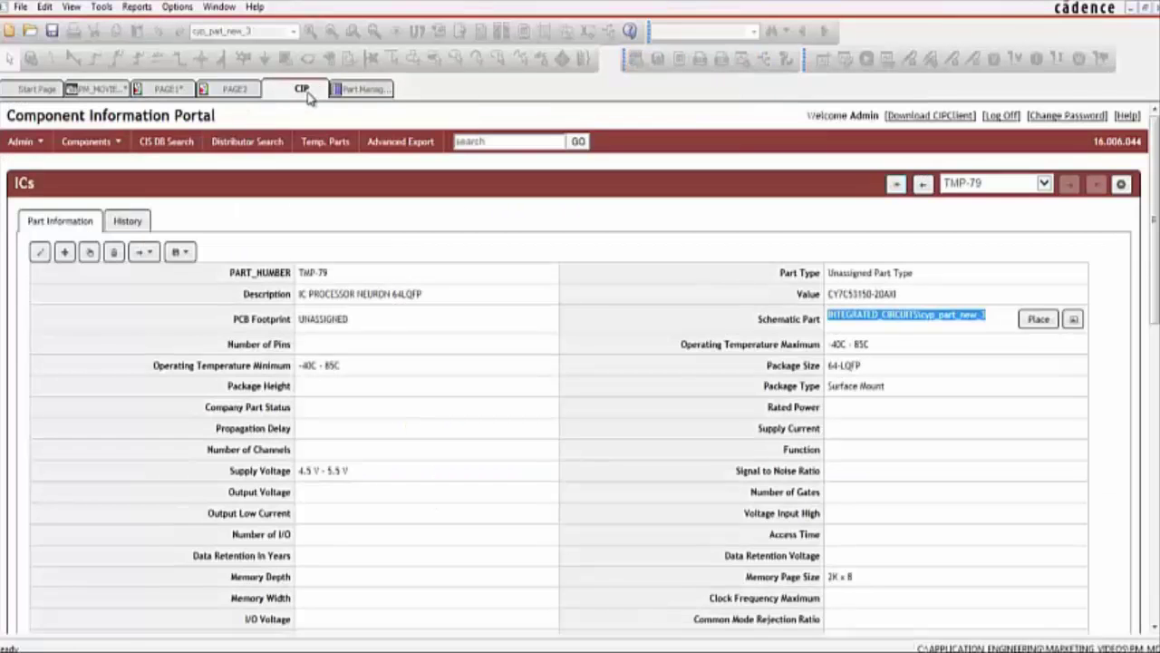
- Edit the record and prefix part number TMP-79 with 'EMA-'
left_click(332, 272)
left_click_drag(330, 274, 301, 276)
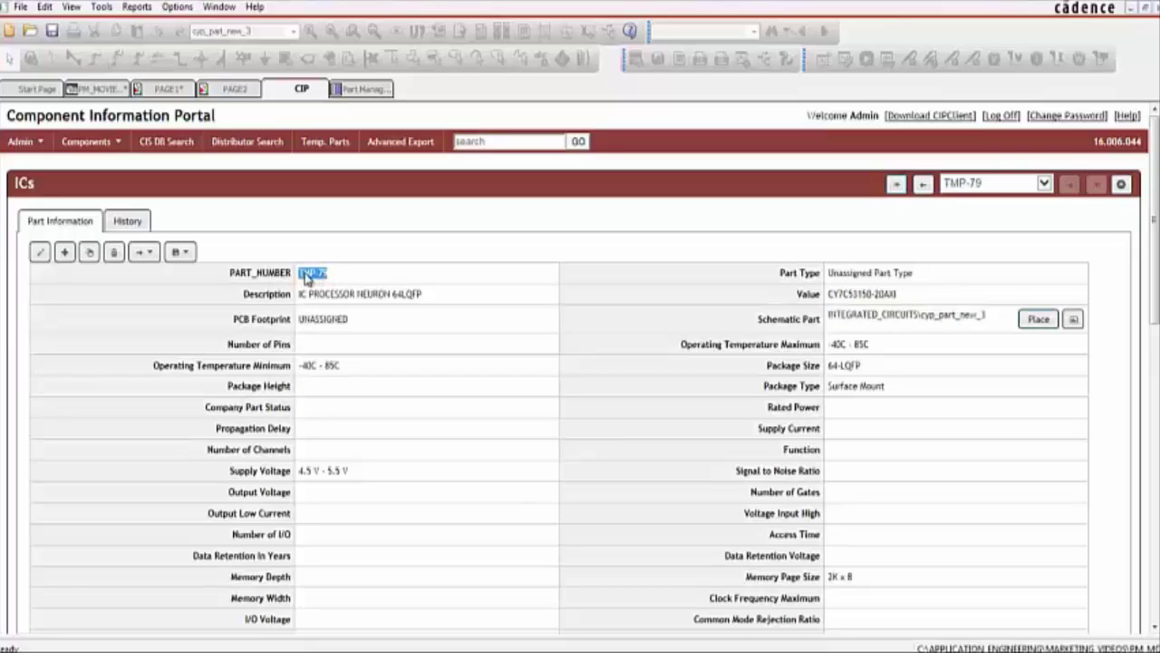
left_click(41, 253)
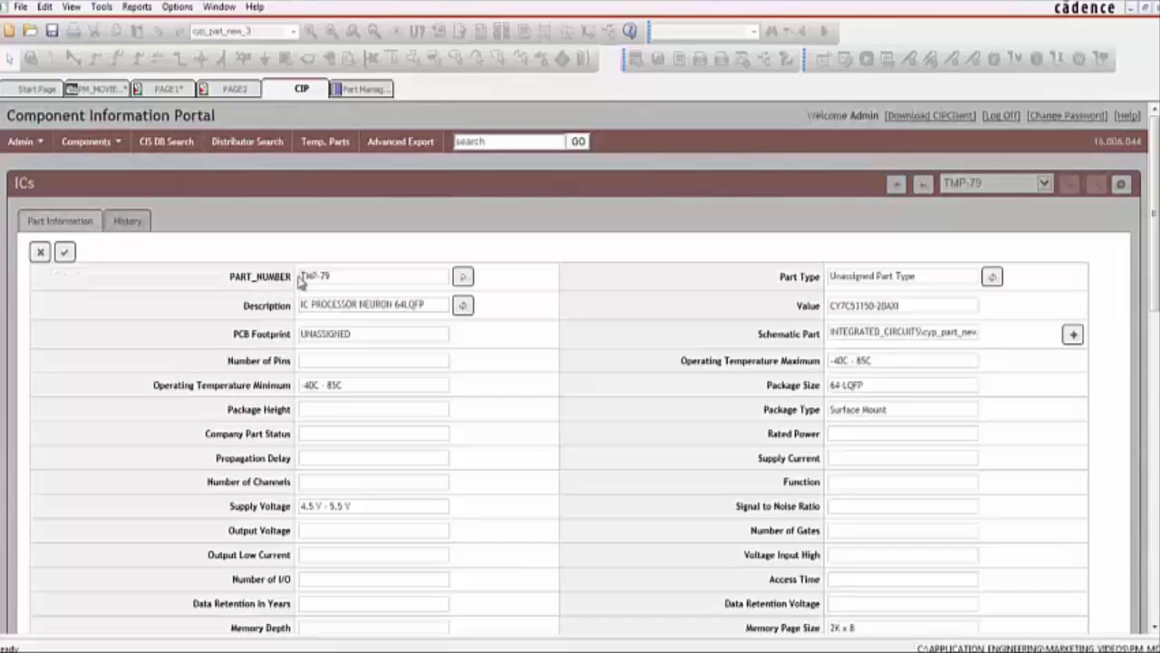
left_click(301, 279)
type("EMA")
type("-")
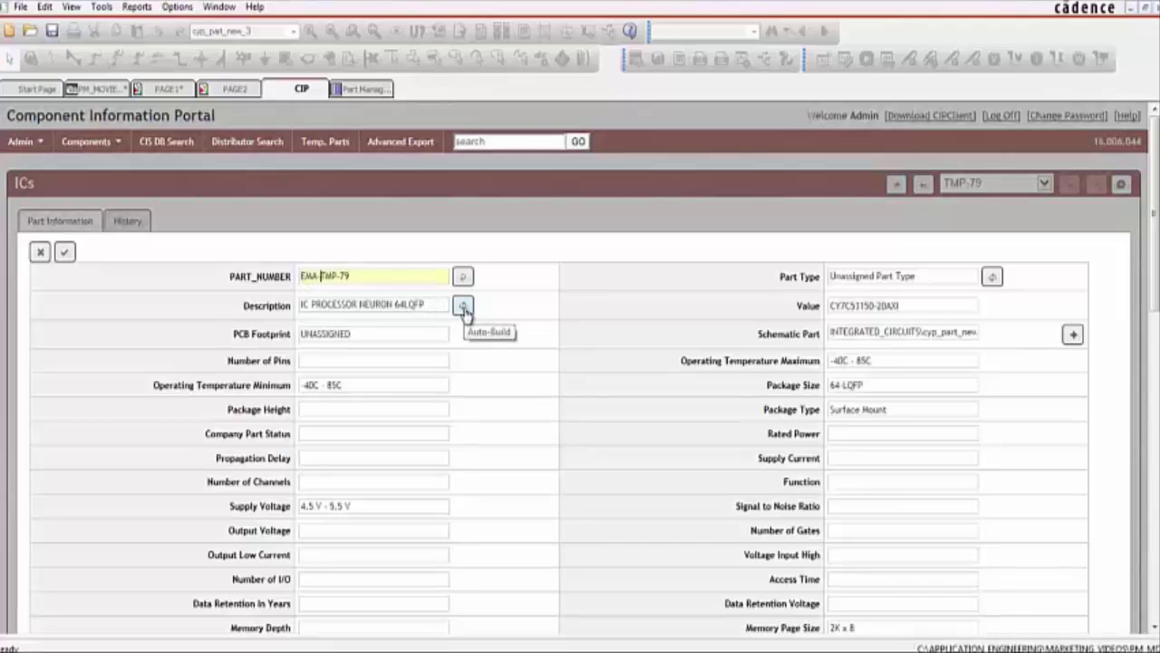
- Auto-build the description and part type, set 64 pins, and save the record
left_click(463, 306)
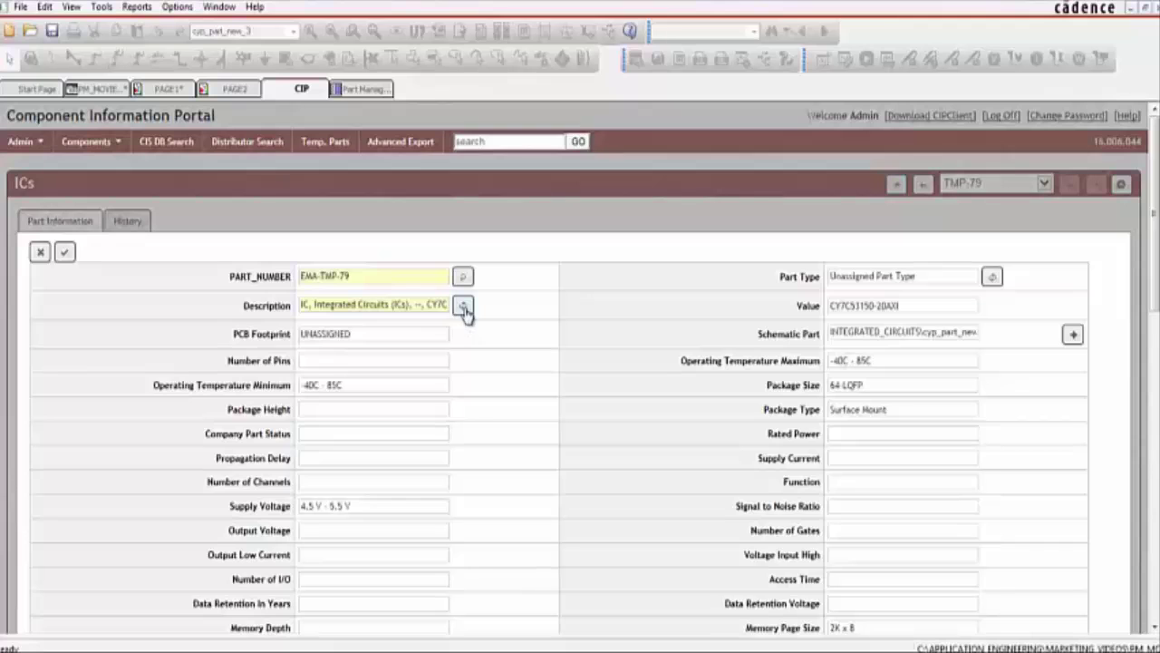
left_click(994, 279)
left_click(396, 359)
type("6")
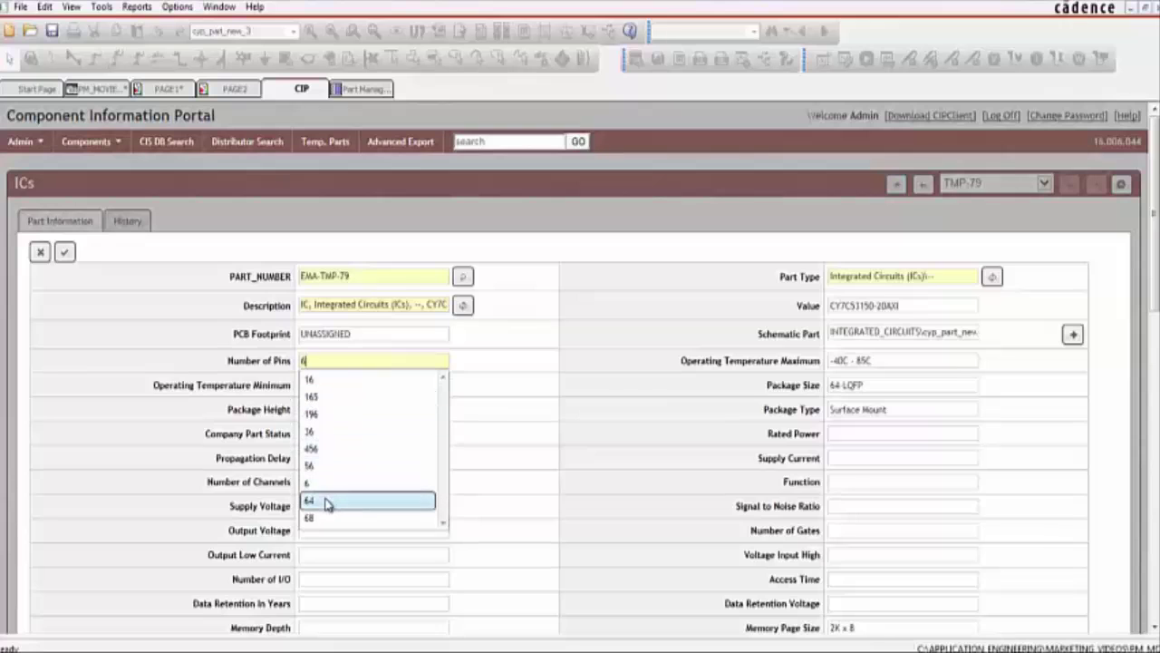
left_click(328, 504)
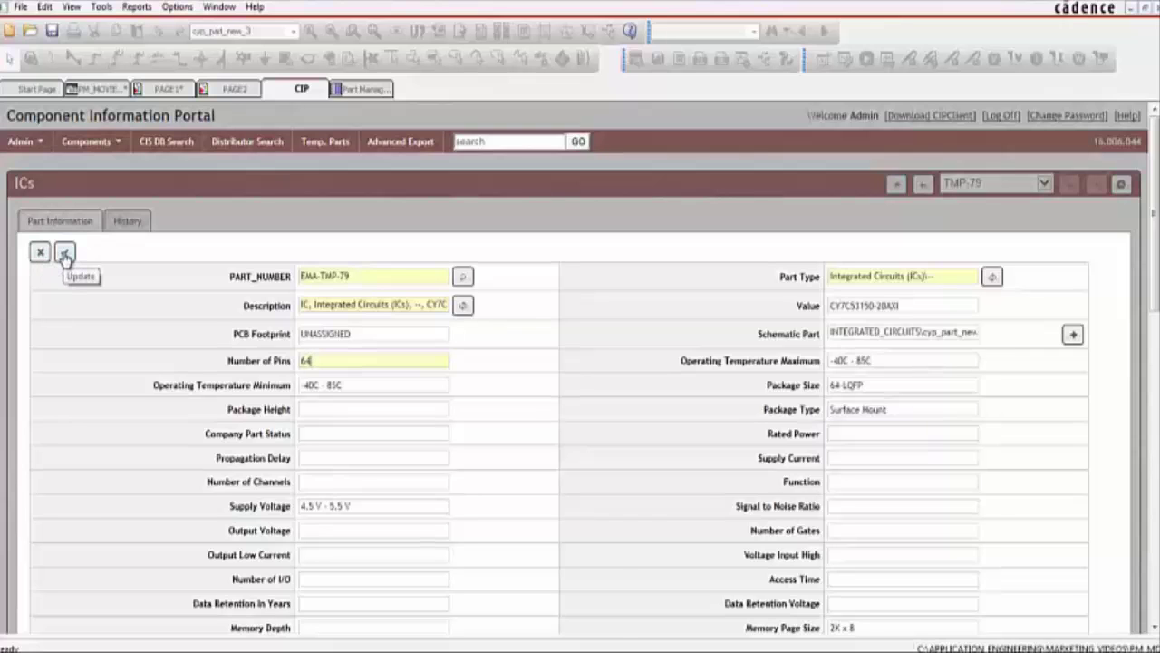
left_click(64, 254)
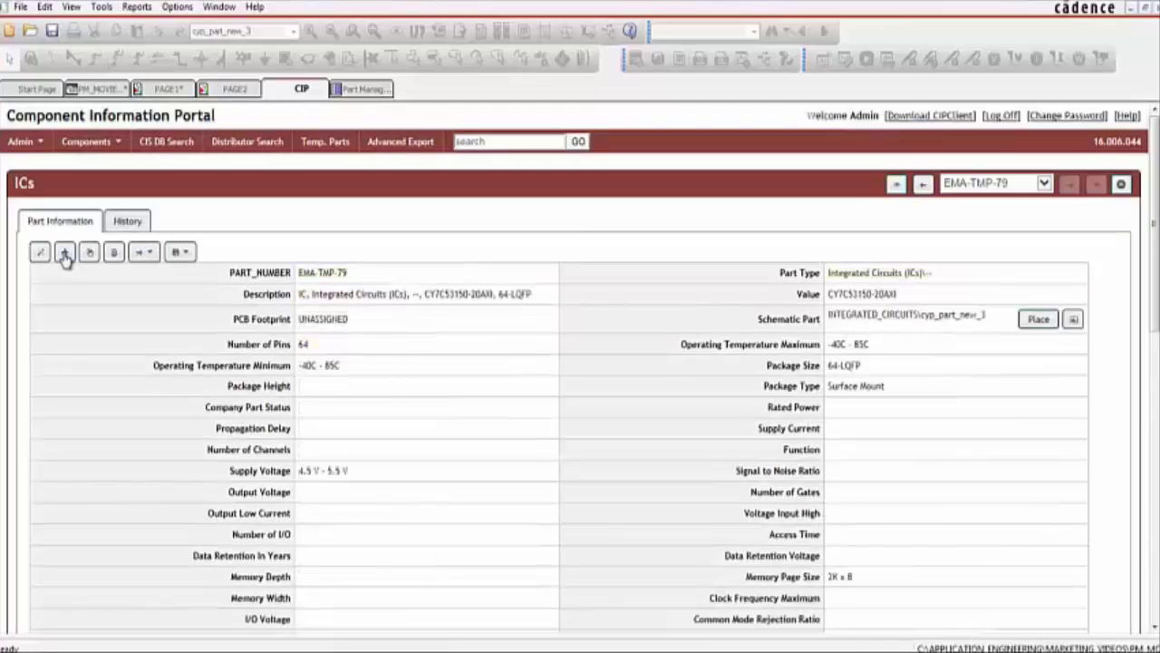
- Enable Email Notification and Temp Part Assigned Notification in CIP preferences, then return to Part Manager
left_click(36, 145)
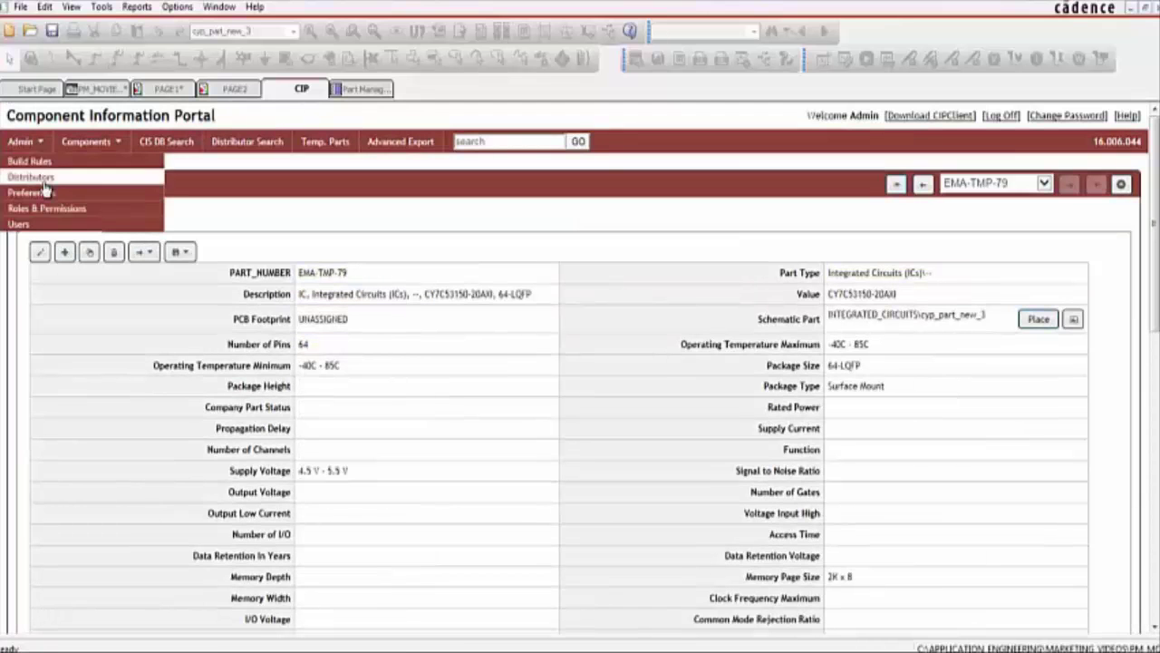
left_click(44, 192)
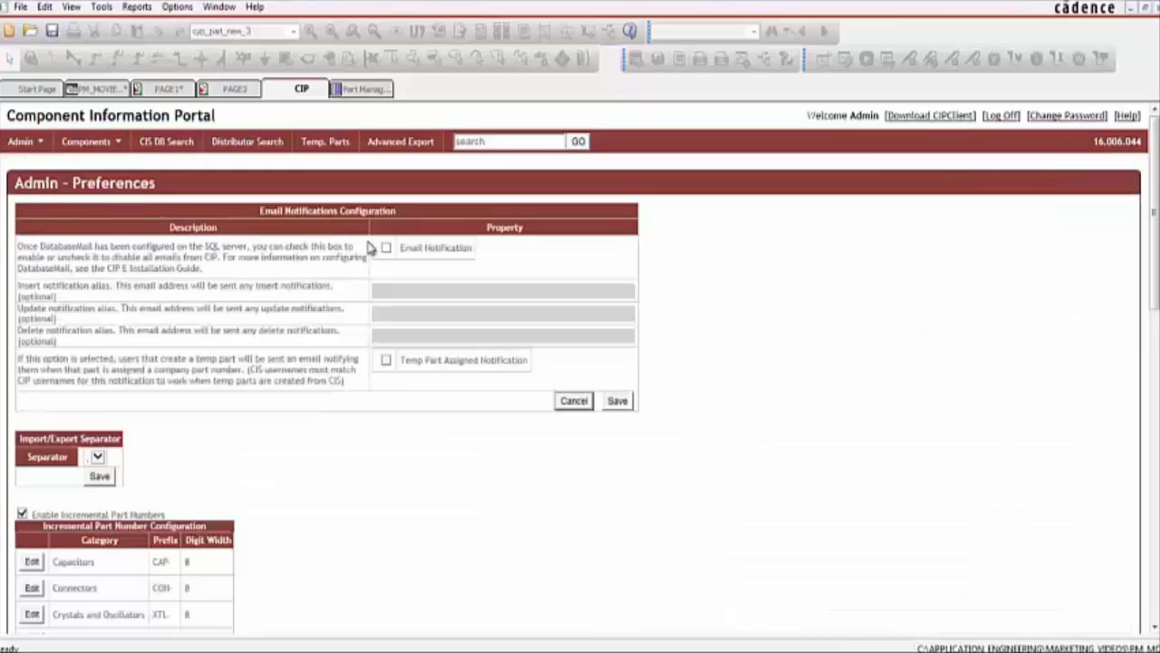
left_click(386, 247)
left_click(386, 360)
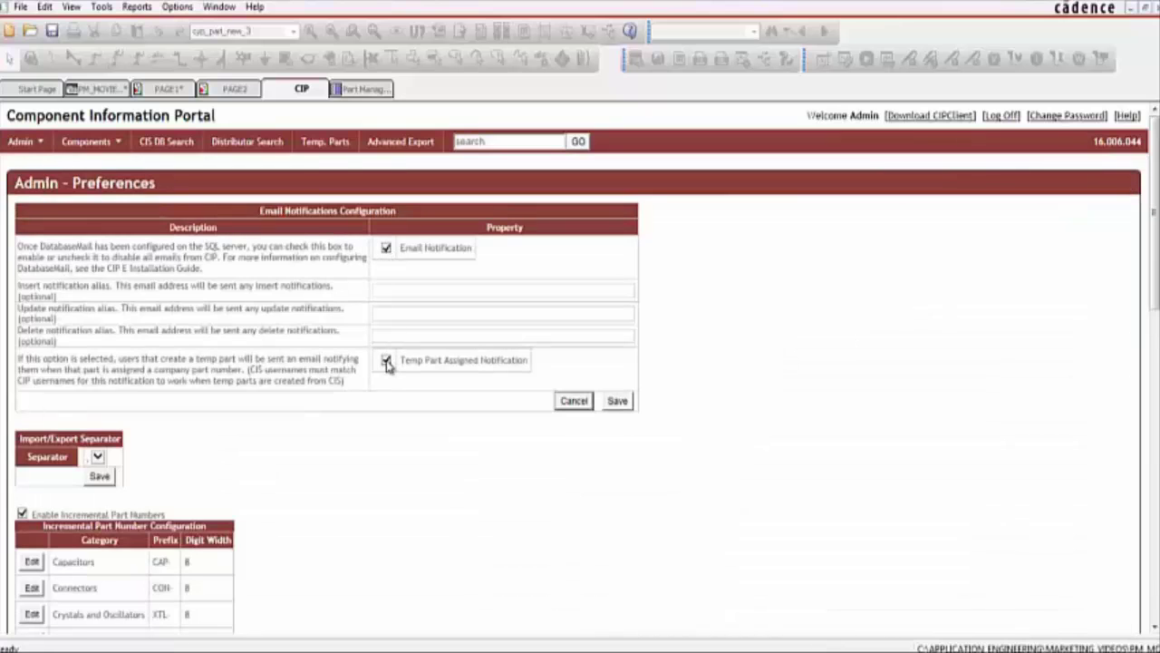
left_click(366, 89)
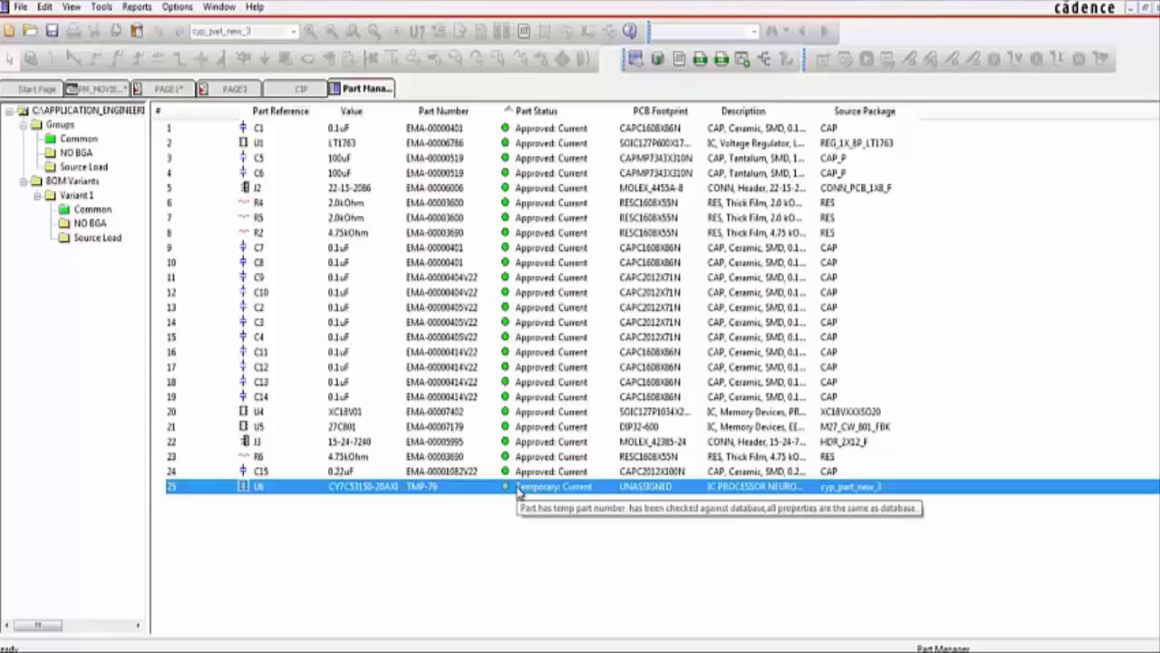
- Update U6's status with database values so it becomes EMA-TMP-79, Approved: Current
right_click(518, 489)
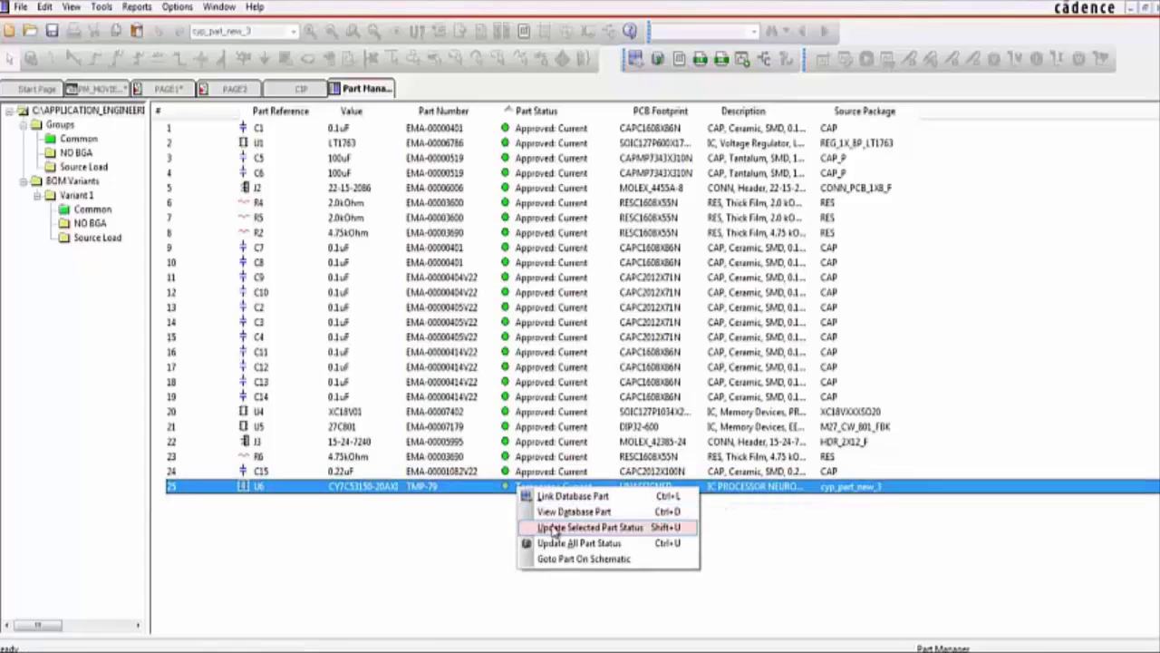
left_click(555, 530)
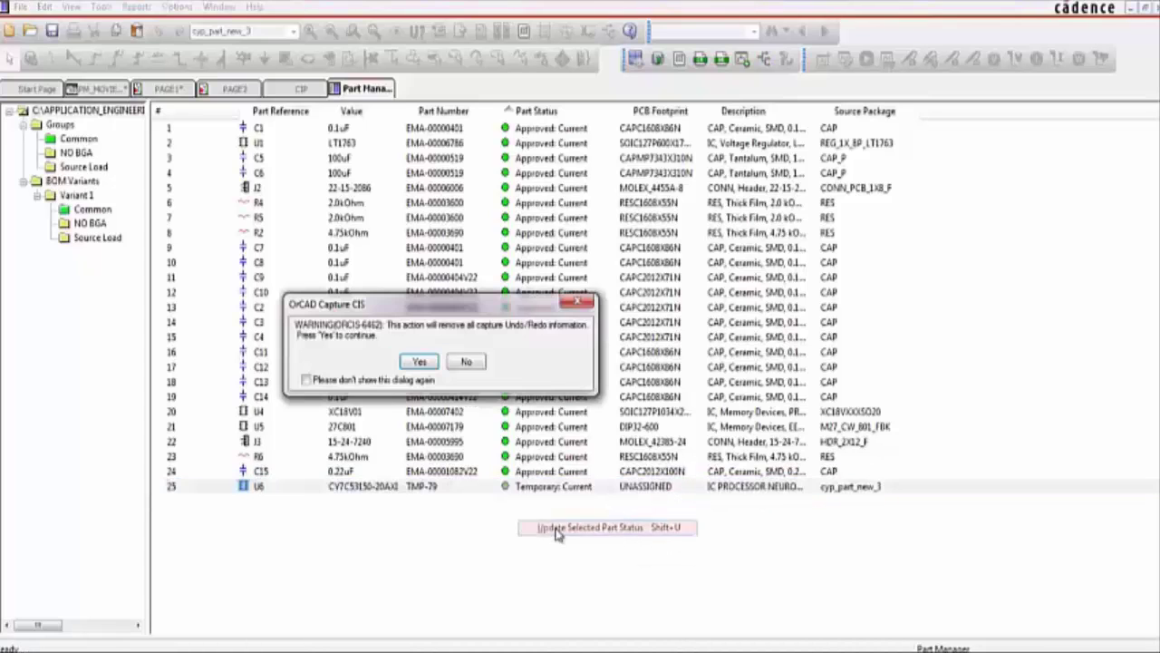
left_click(423, 364)
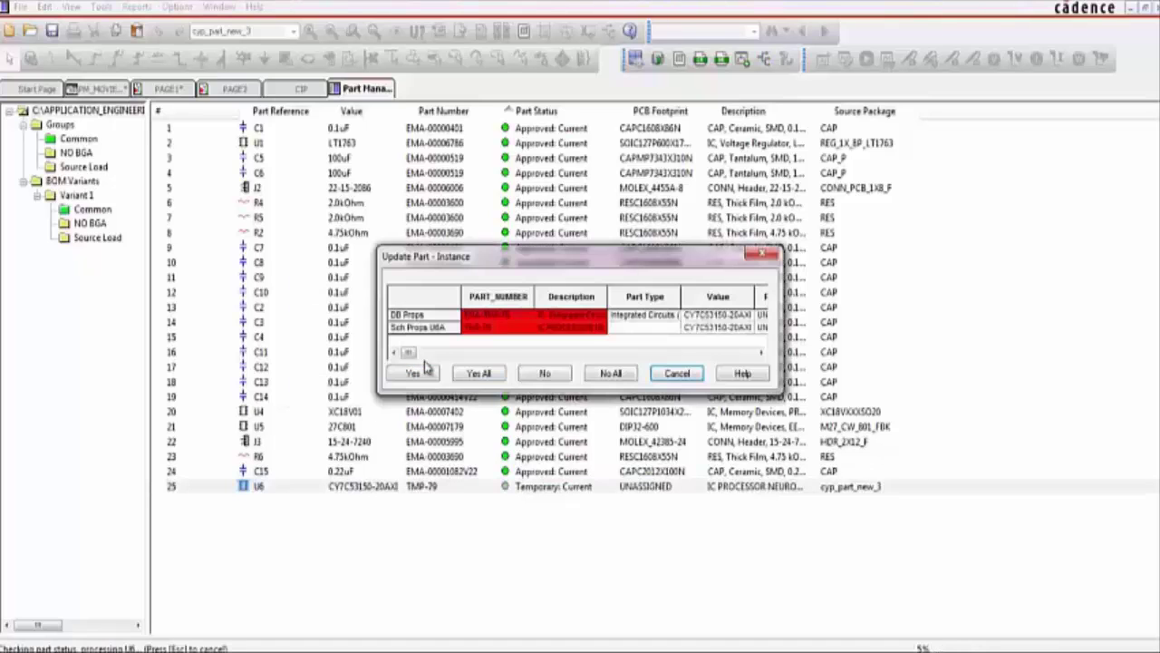
left_click(467, 379)
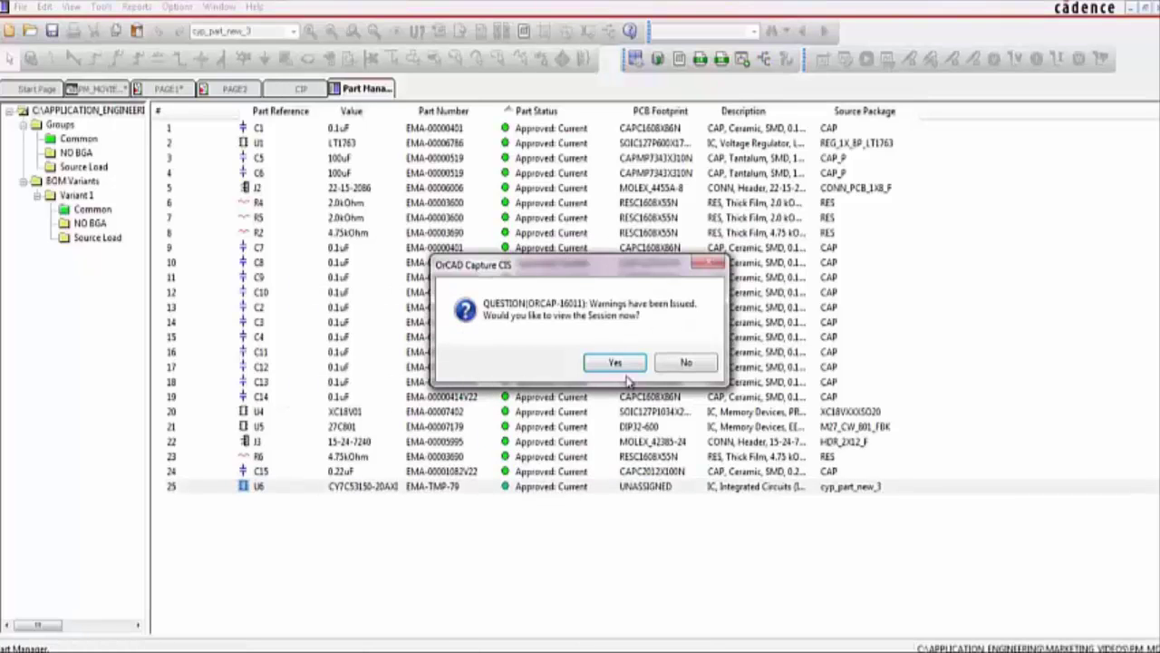
left_click(670, 364)
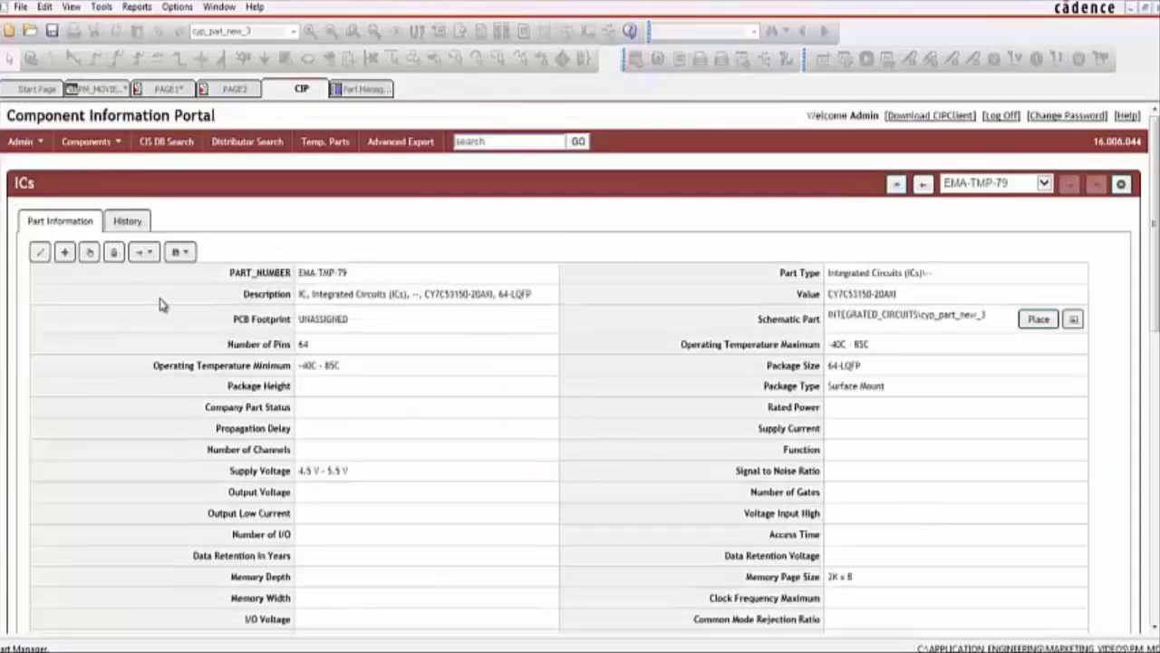
- Show EMA-TMP-79's History page with its Cypress Semiconductor Corp manufacturer data
left_click_drag(353, 279, 302, 279)
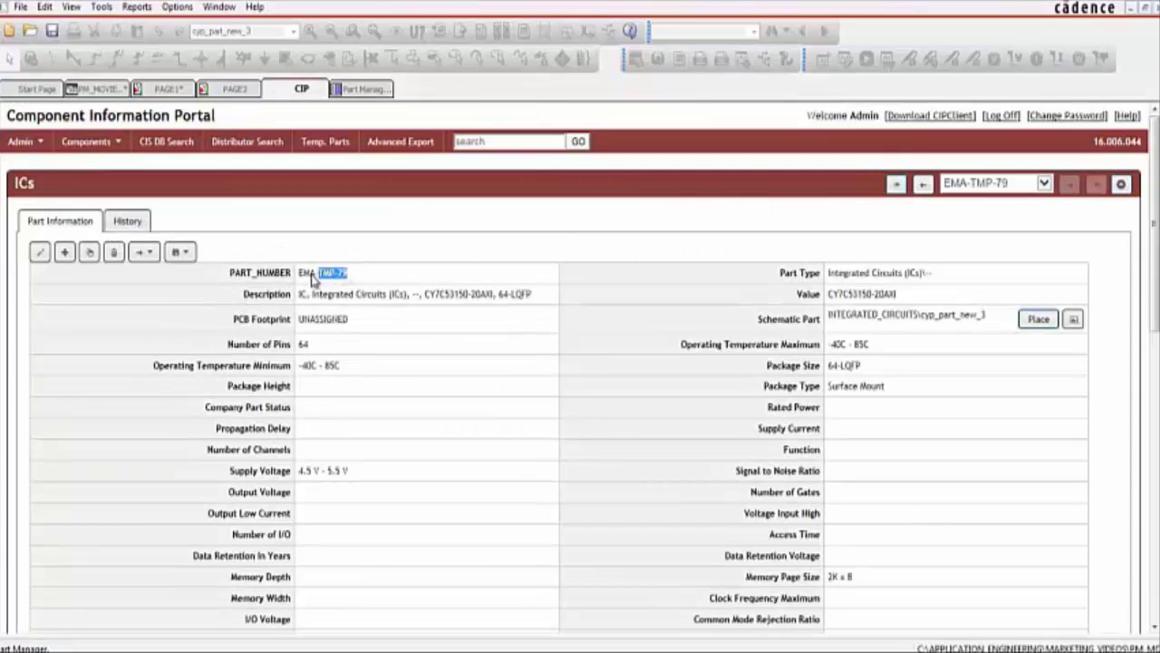
left_click(134, 219)
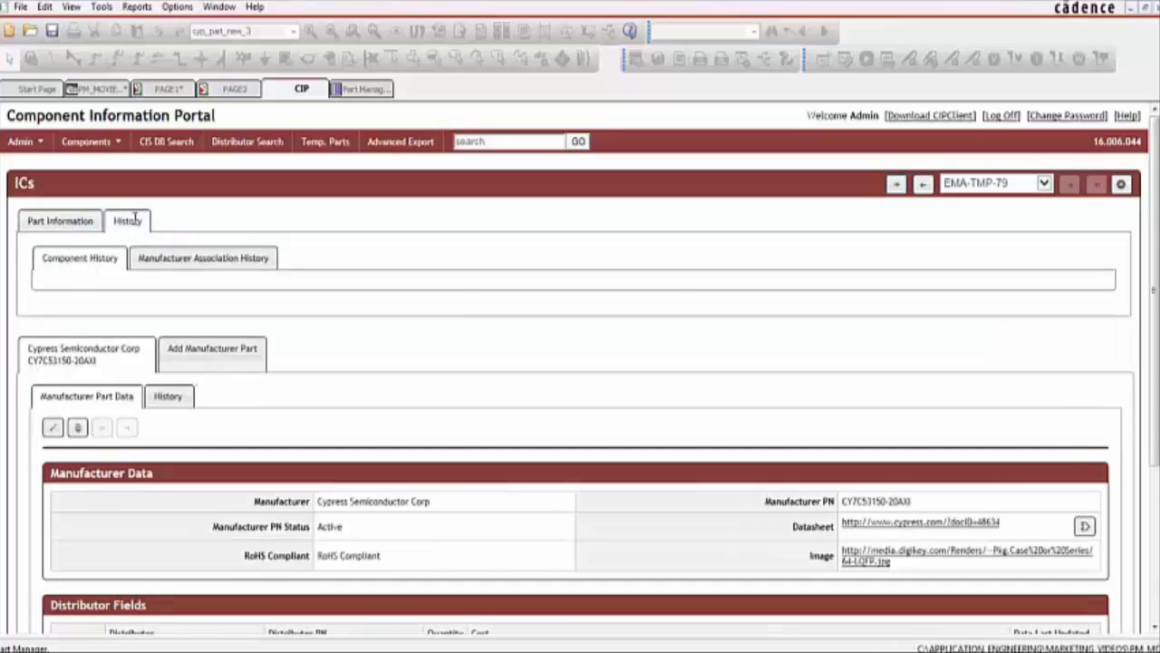